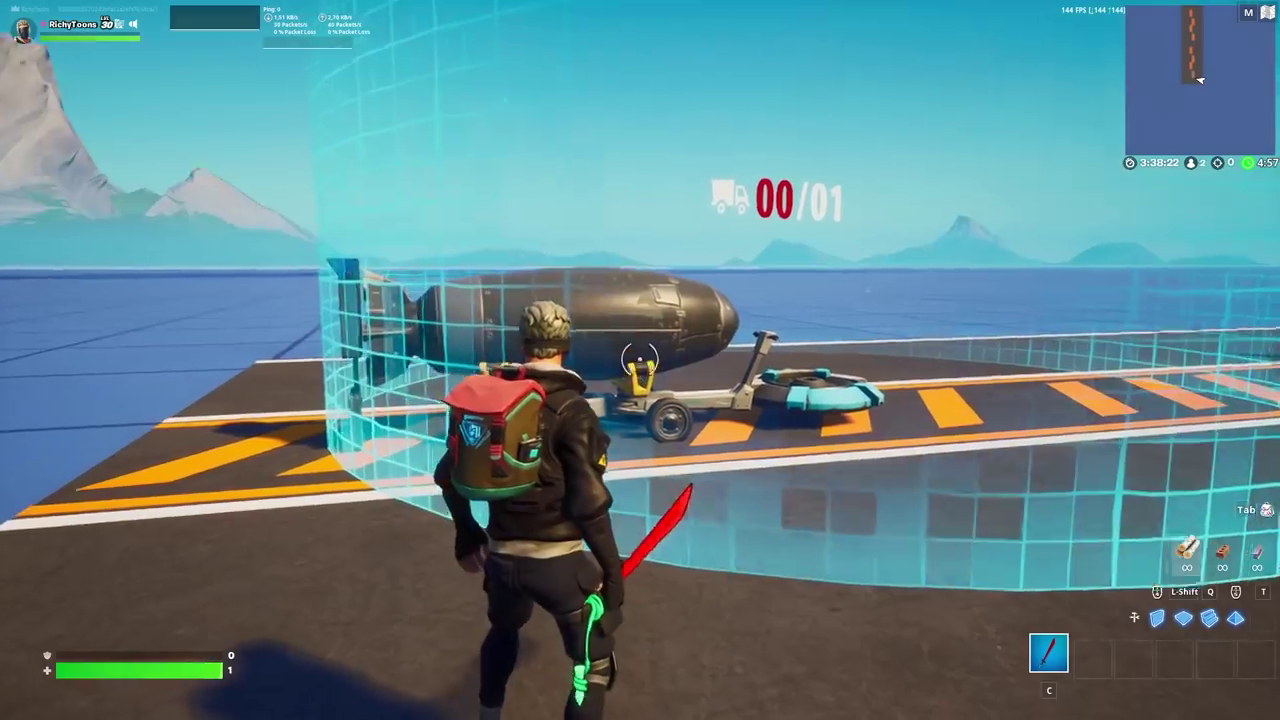
Test the payload in the running game by entering its capture zone, jumping onto the bomb and approaching the other player
key(w)
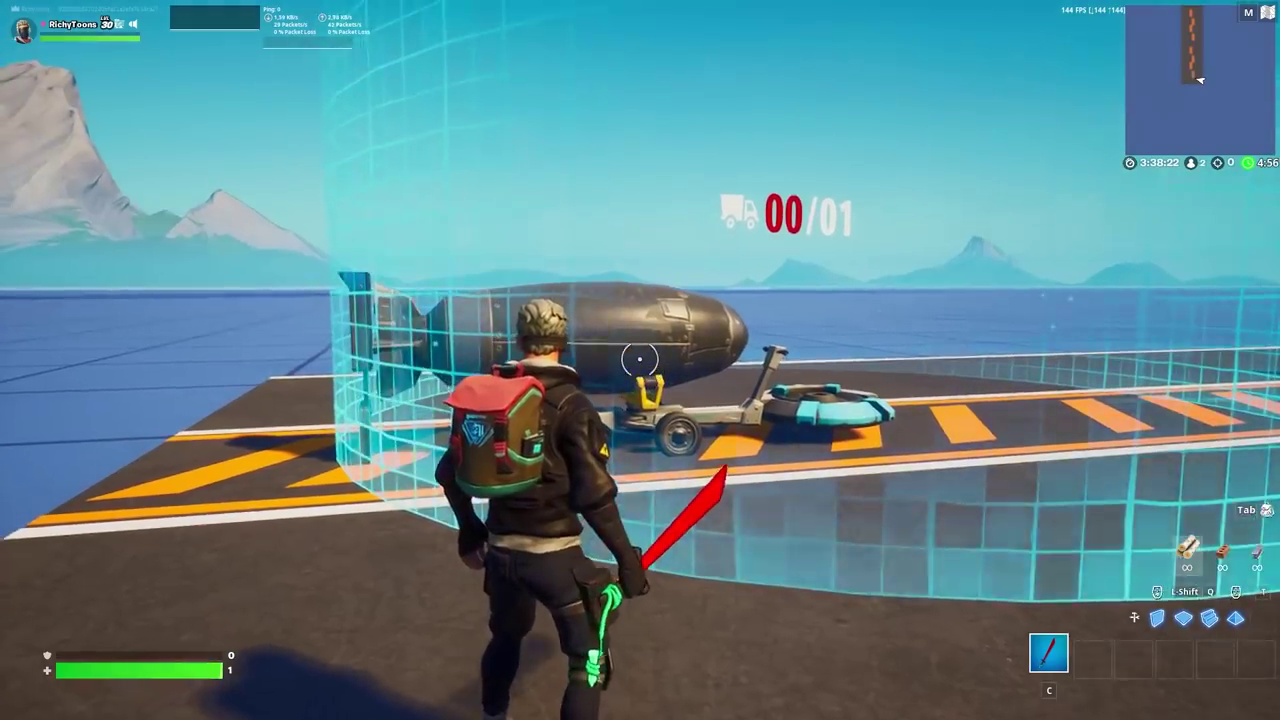
key(w)
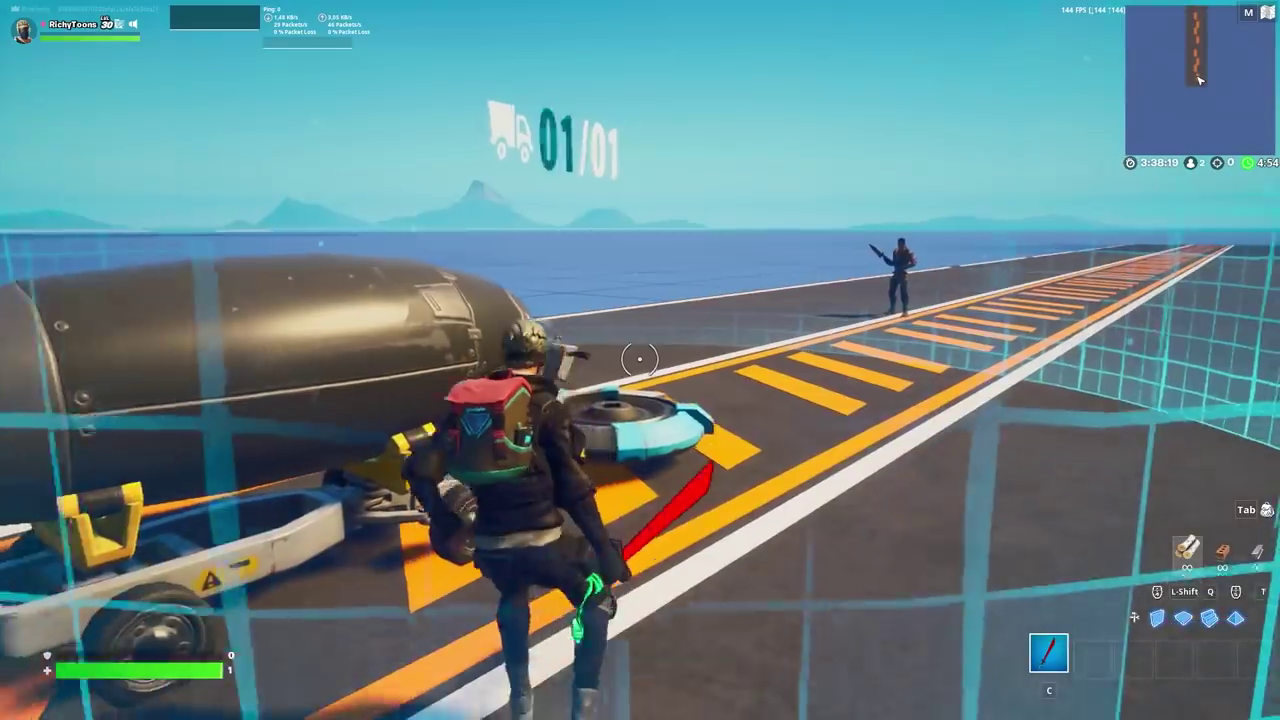
key(space)
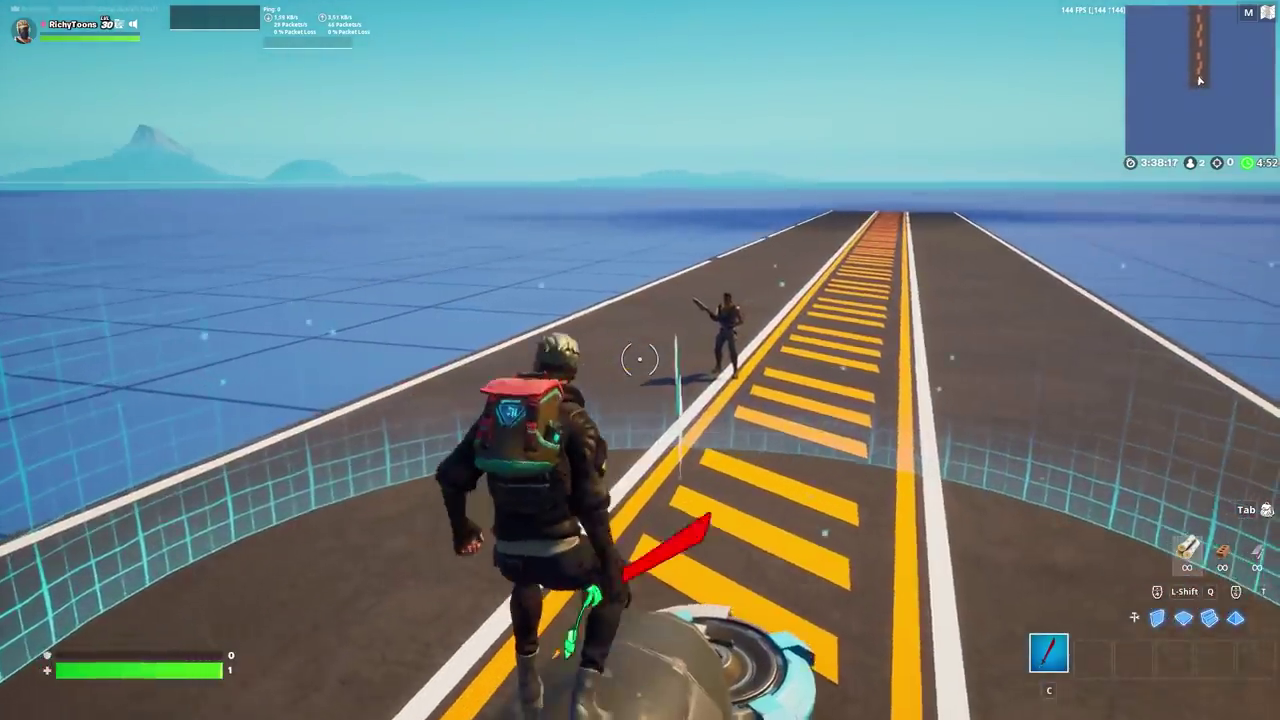
key(w)
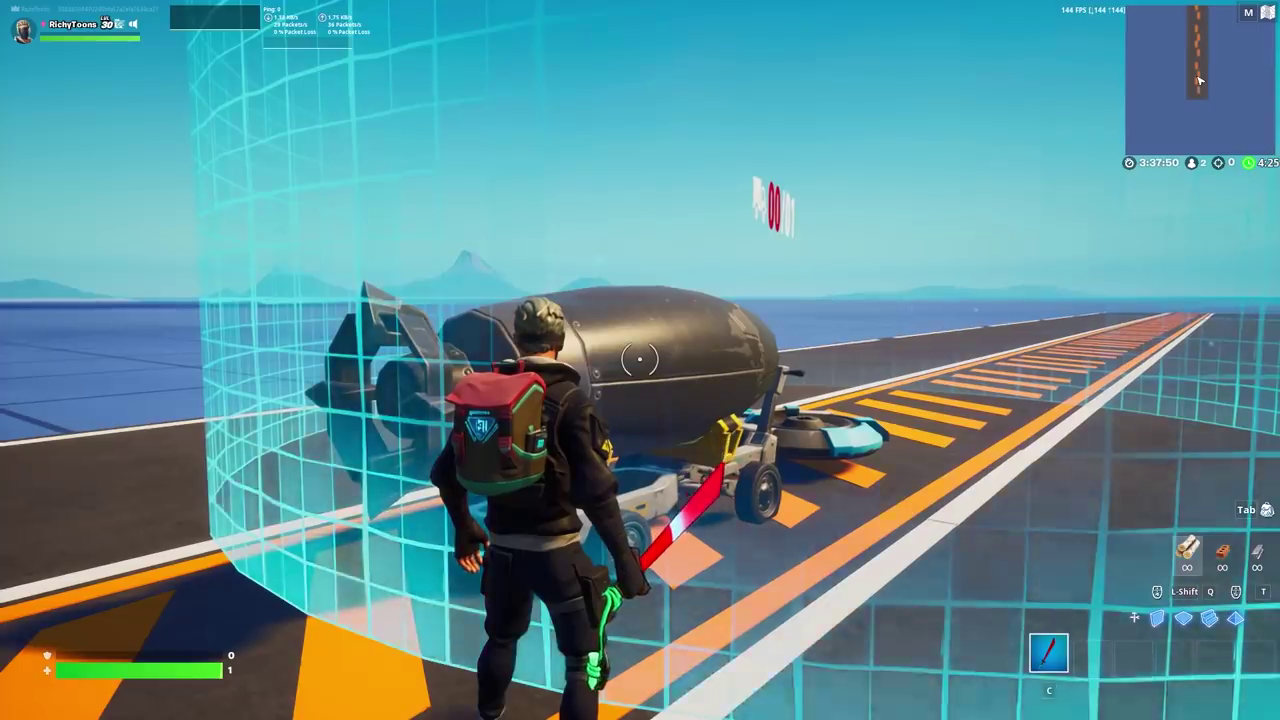
key(w)
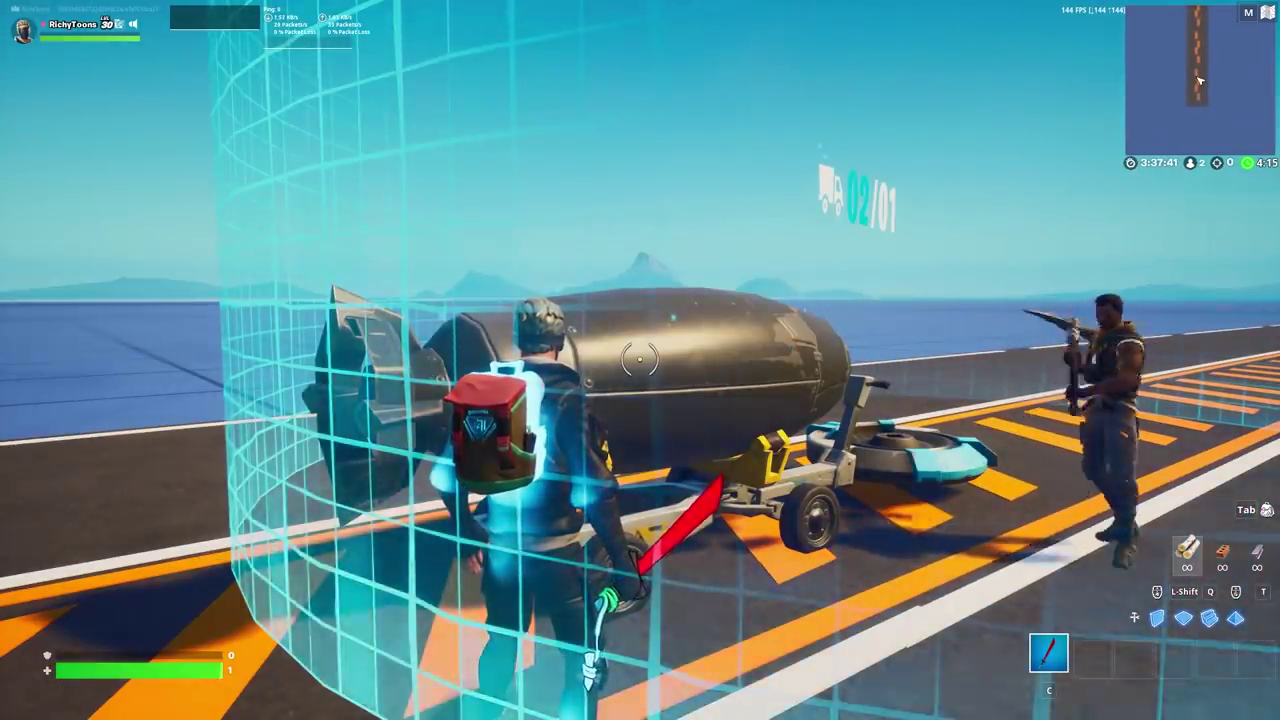
key(w)
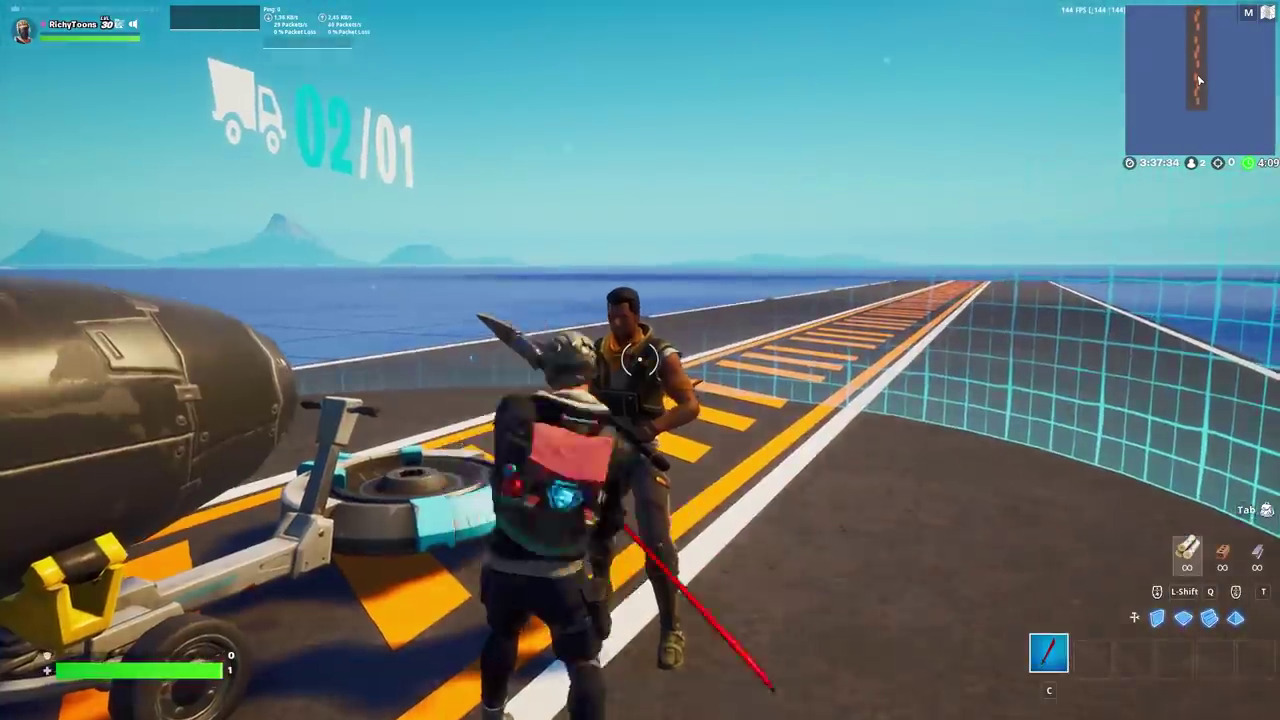
click(640, 360)
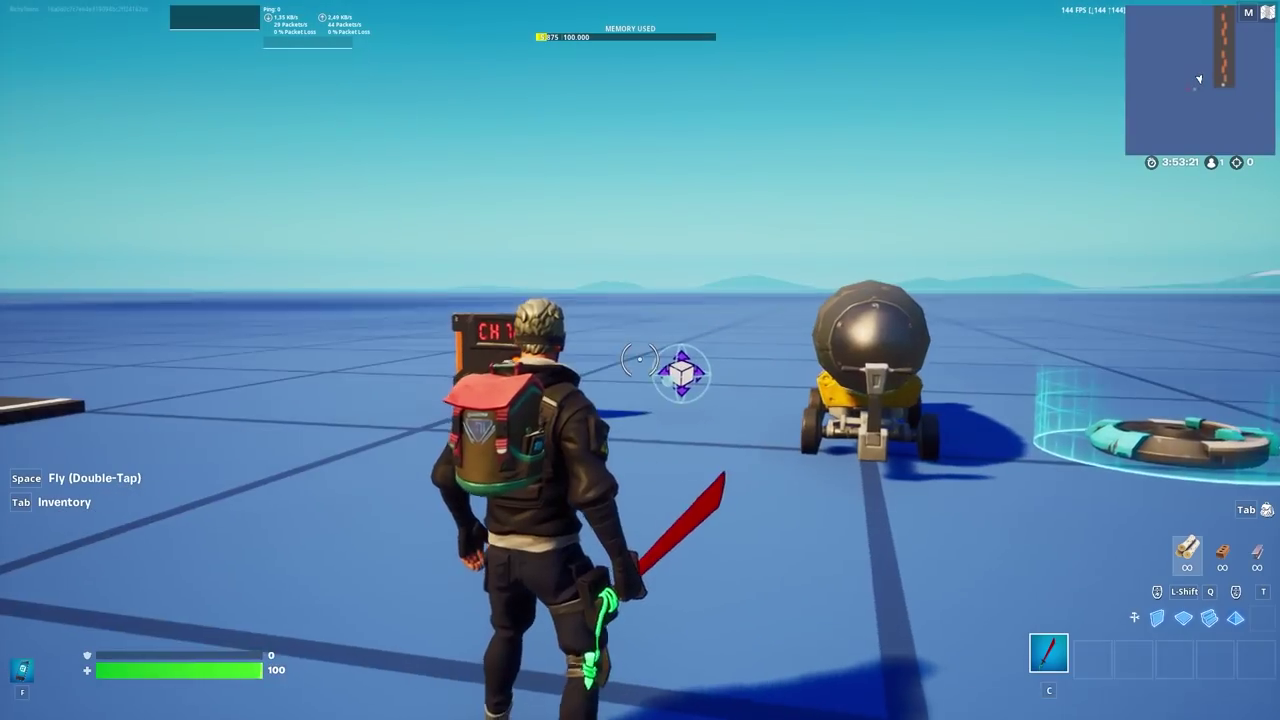
Look over the placed devices around the bomb trolley: the channel device, prop mover and capture area
key(w)
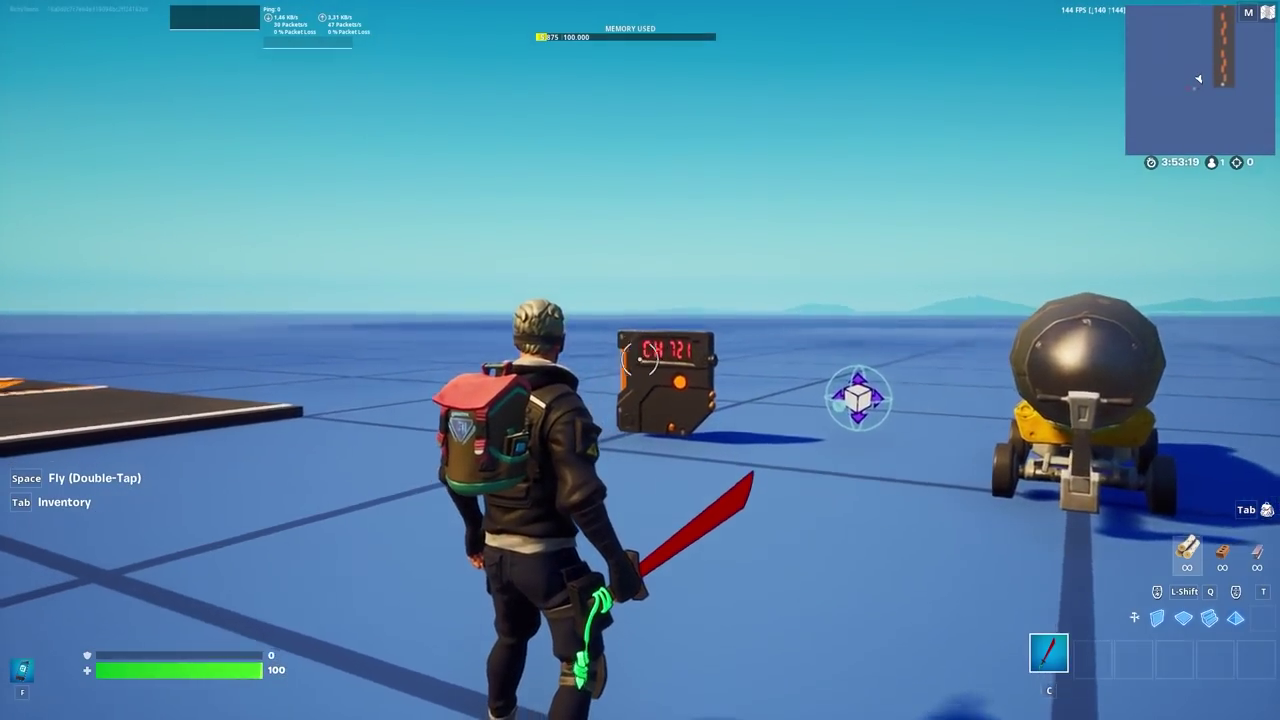
key(w)
key(w)
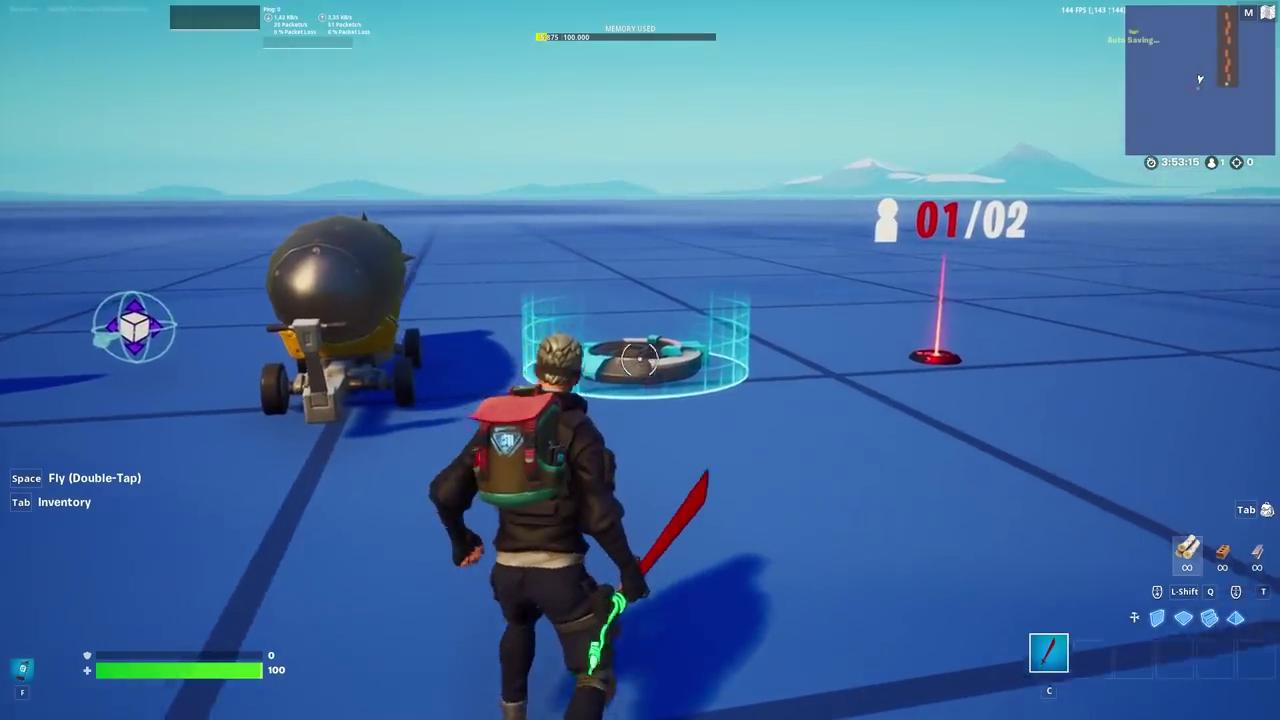
key(w)
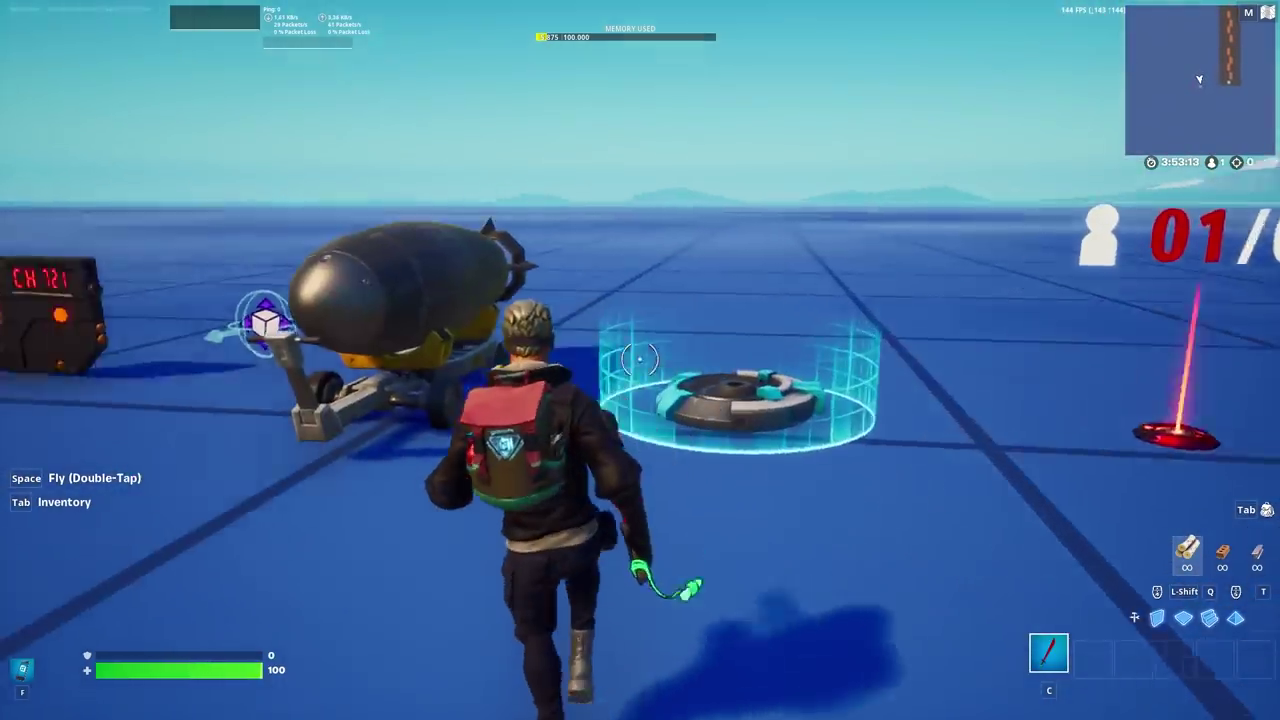
key(w)
View the props in the IO Blimp Prop Gallery and return to the island
key(Tab)
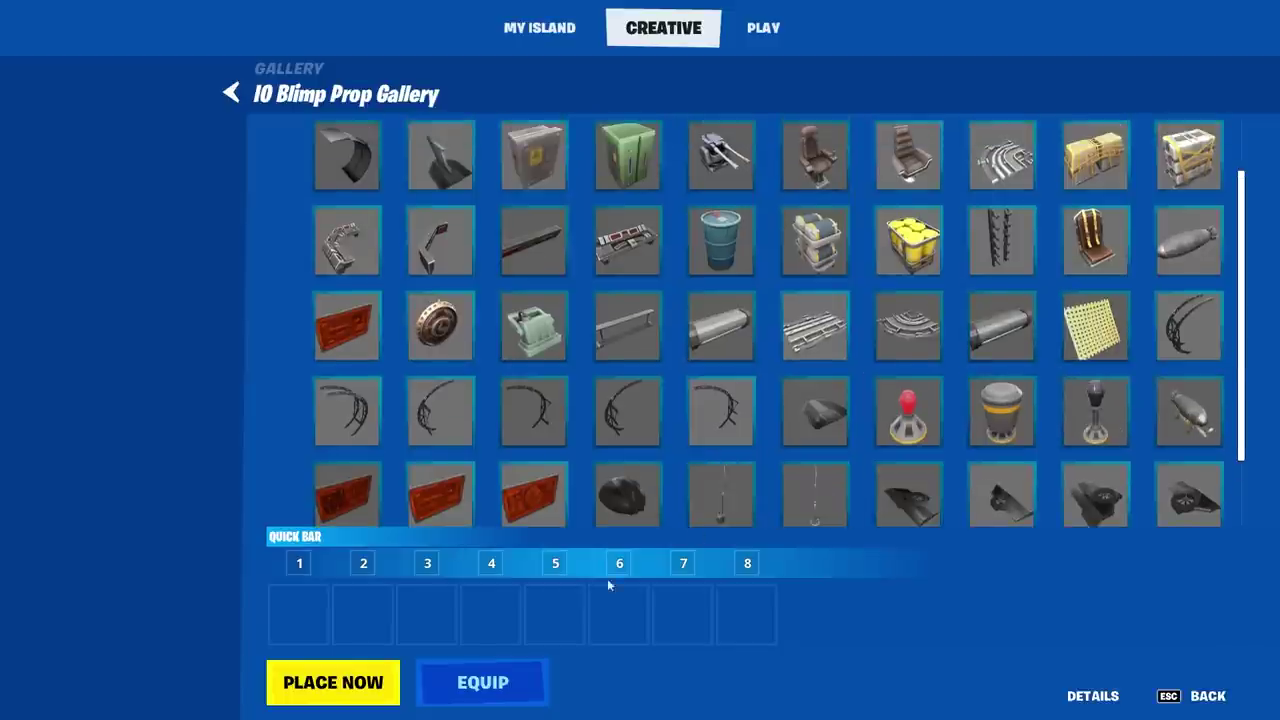
key(Escape)
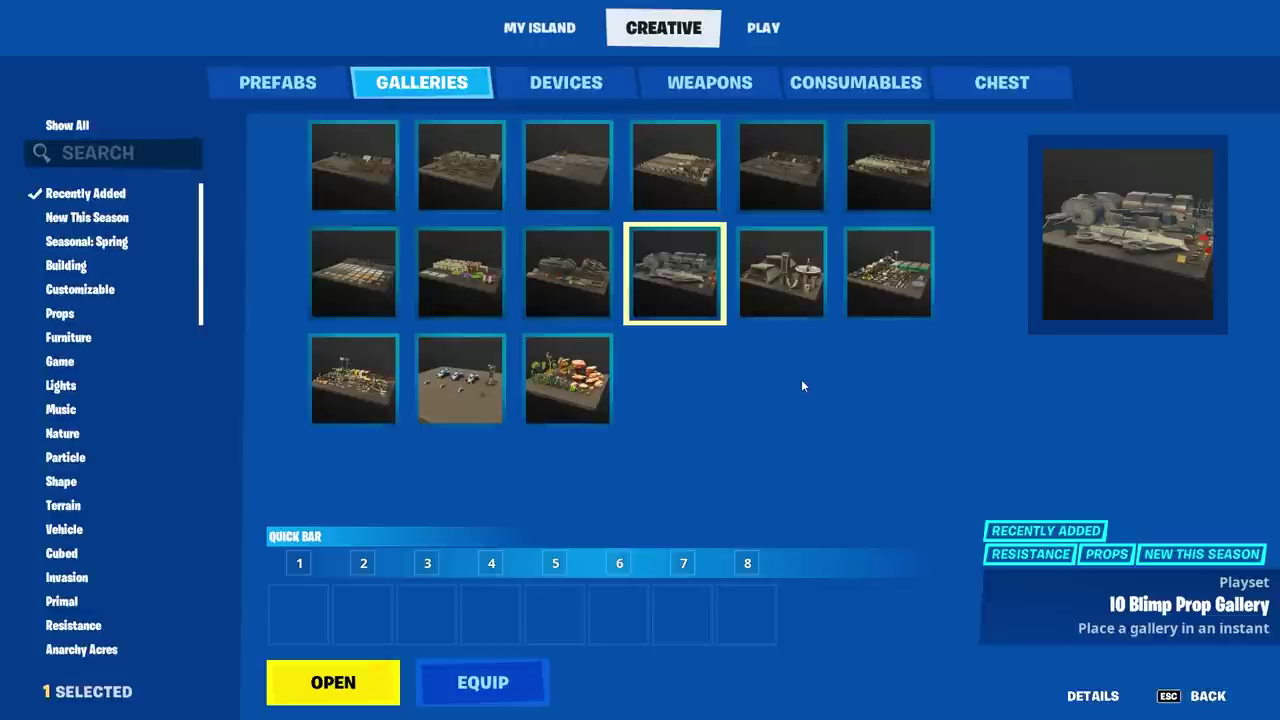
key(Tab)
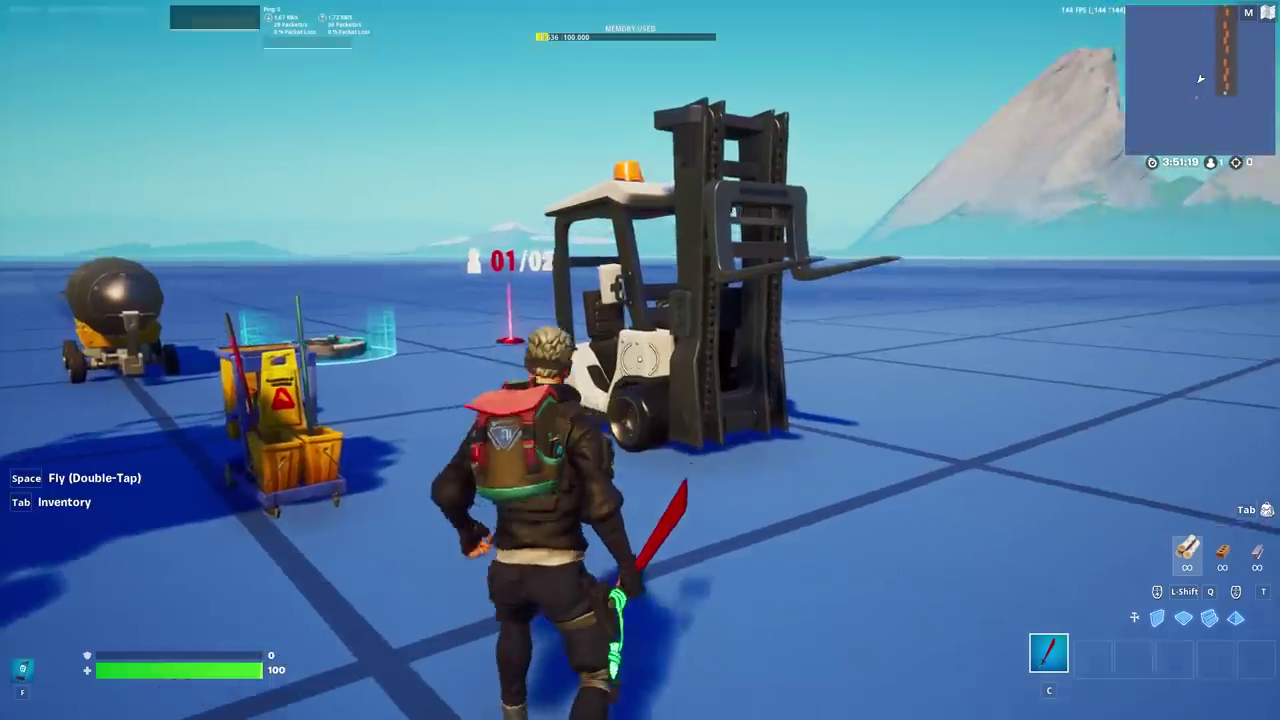
Place the green barrel trolley from Command Cavern Prop Gallery A on the ground near the scissor lift
key(s)
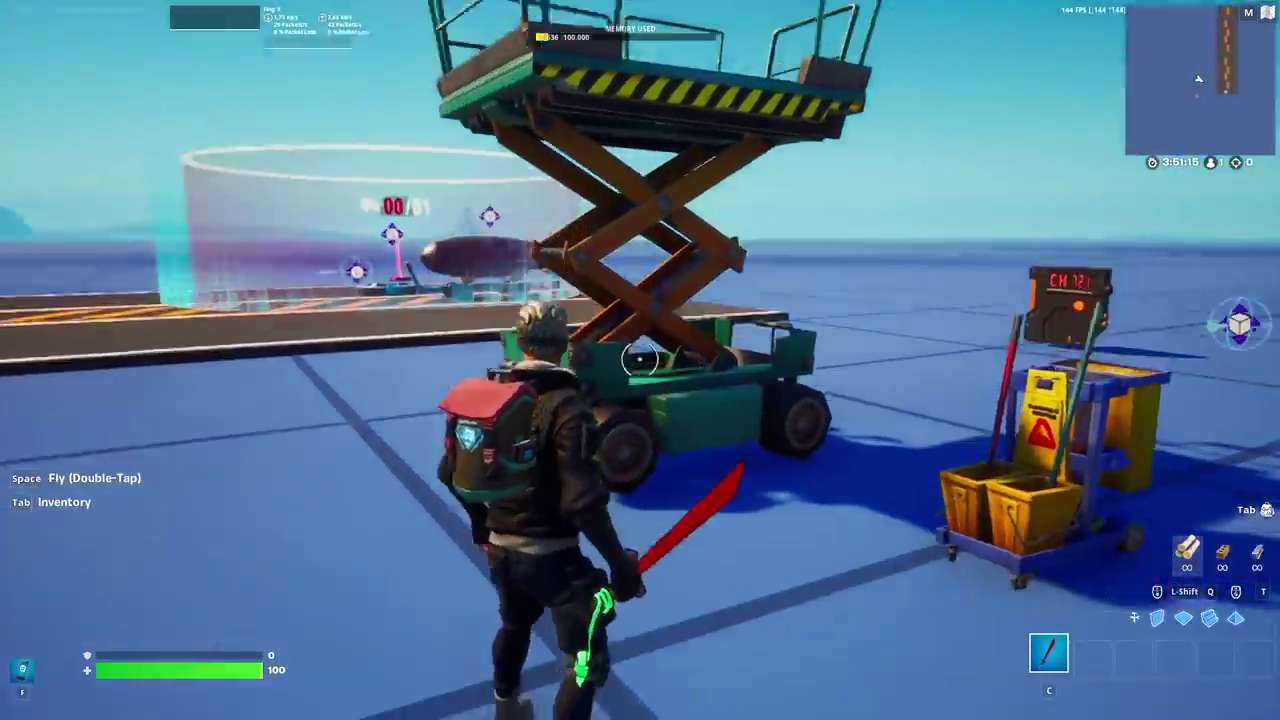
key(Tab)
click(668, 38)
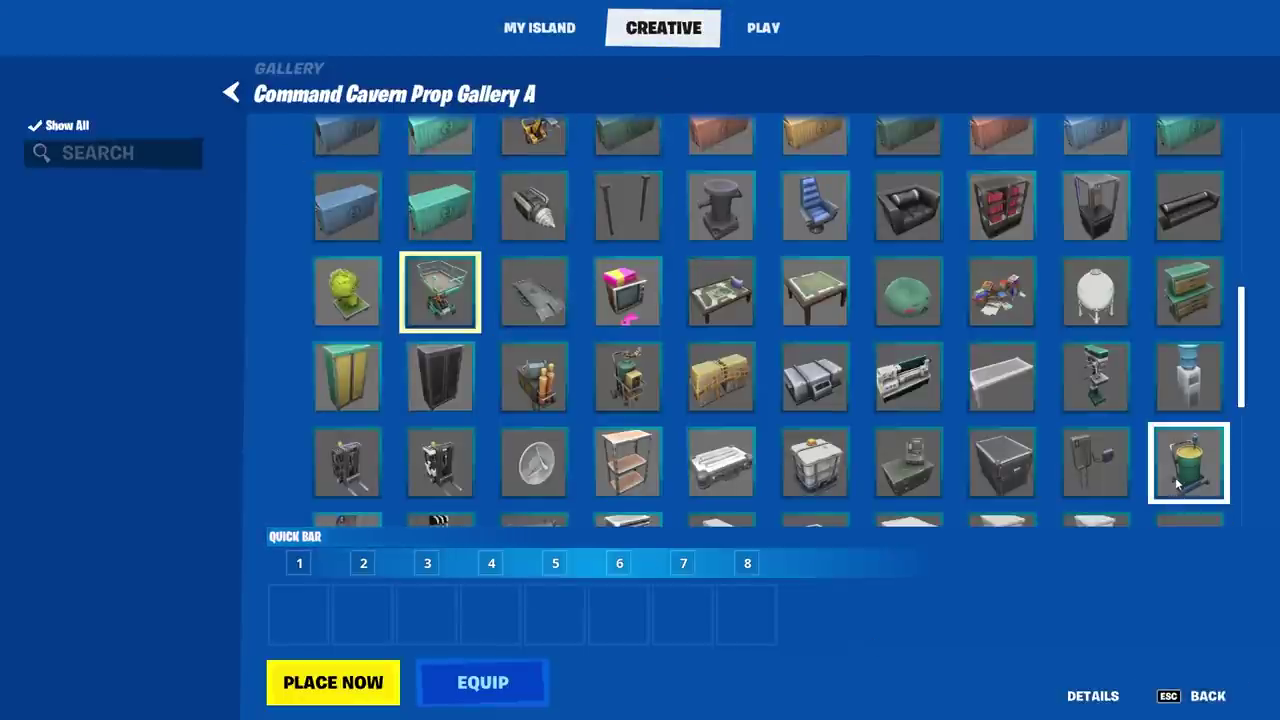
click(333, 683)
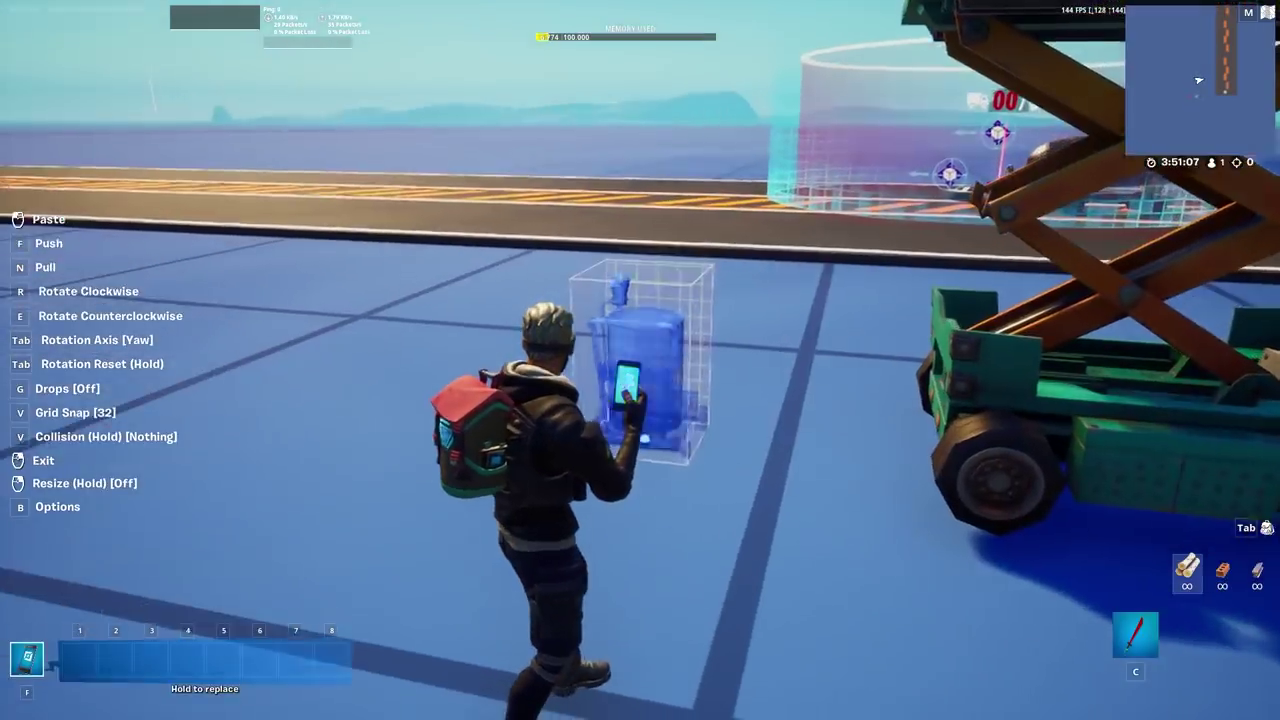
click(640, 360)
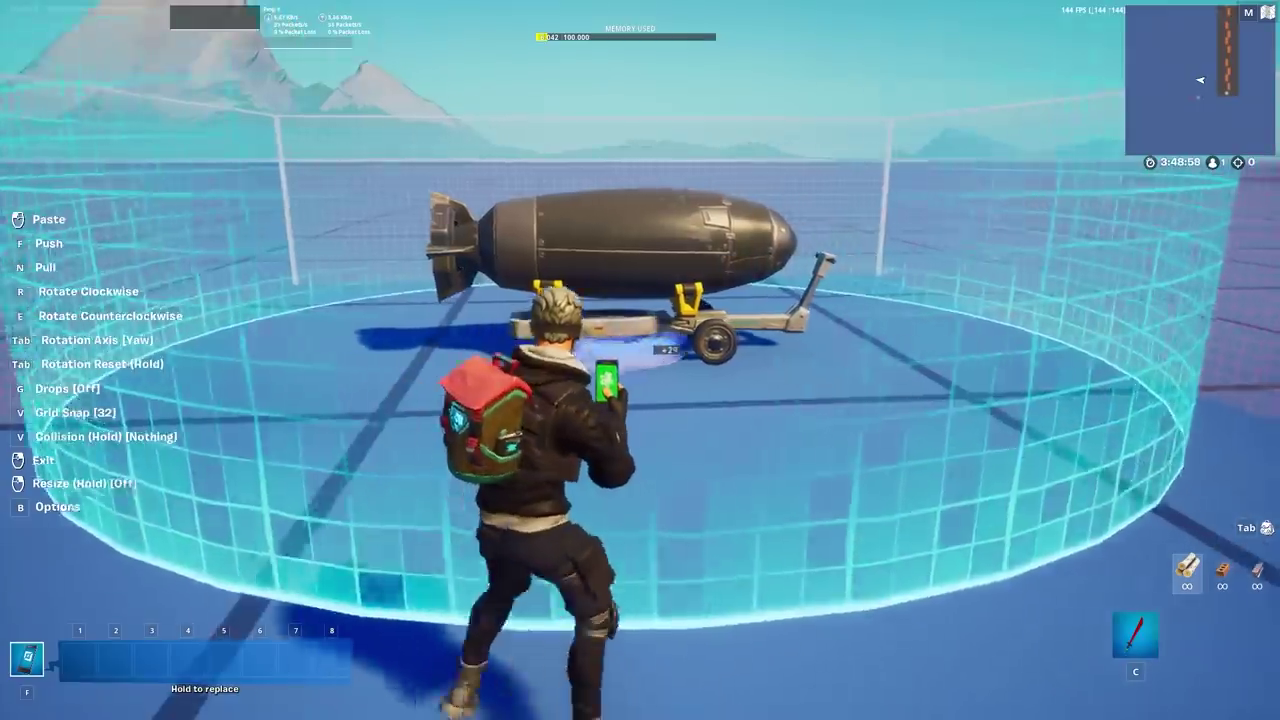
Try placing the capture area on top of the bomb, and pick it up again
key(w)
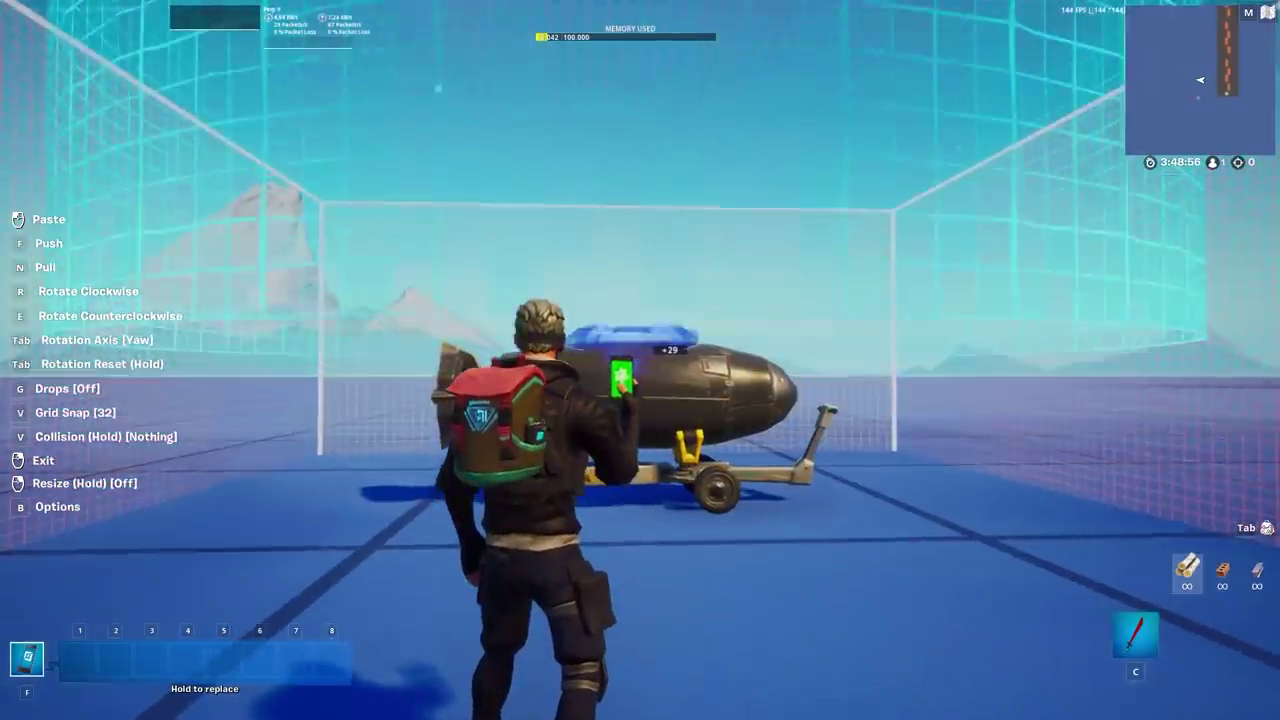
click(640, 360)
key(c)
key(w)
key(space)
key(space)
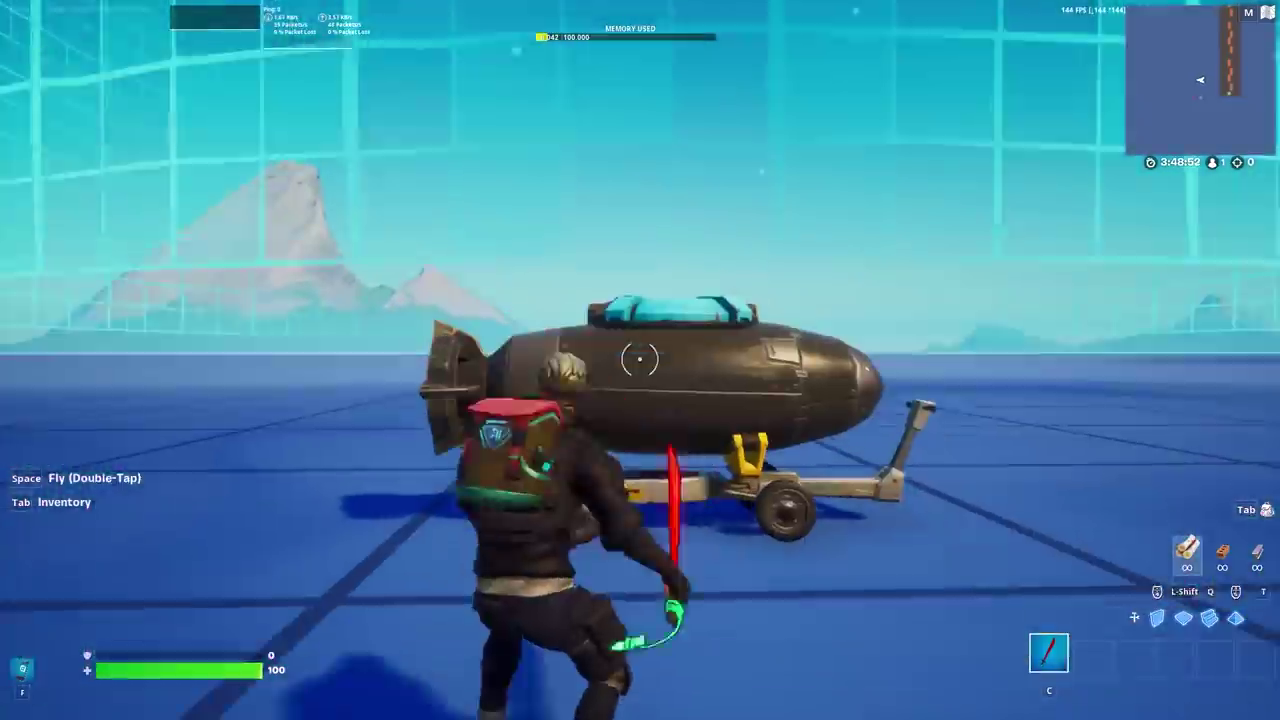
key(f)
key(w)
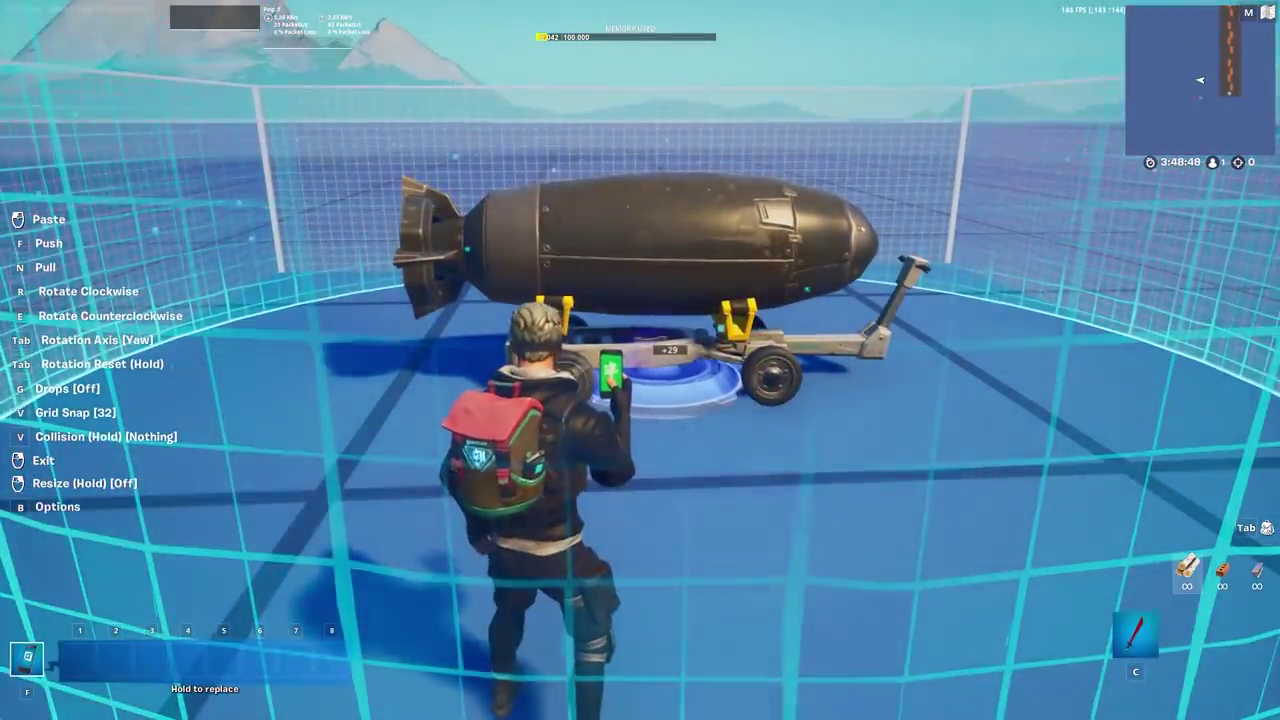
Place the capture area on the ground in front of the bomb trolley's tow bar and accept its customized options
key(w)
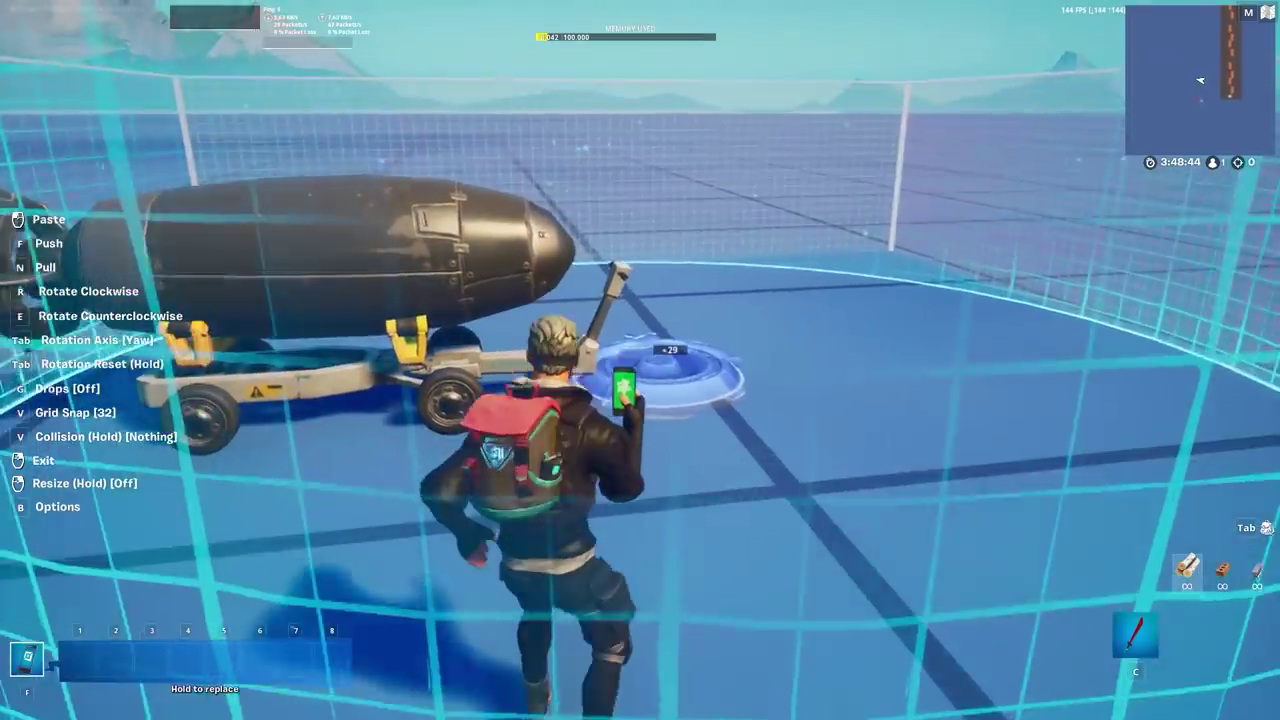
key(e)
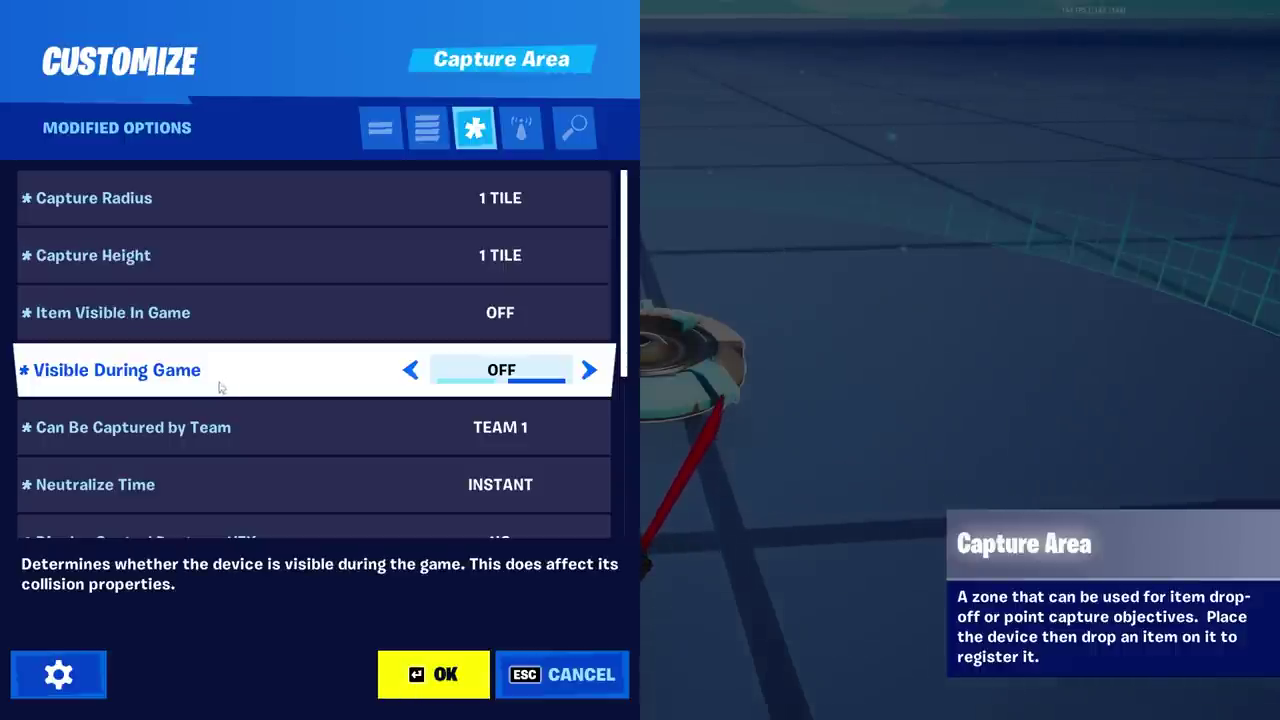
click(433, 674)
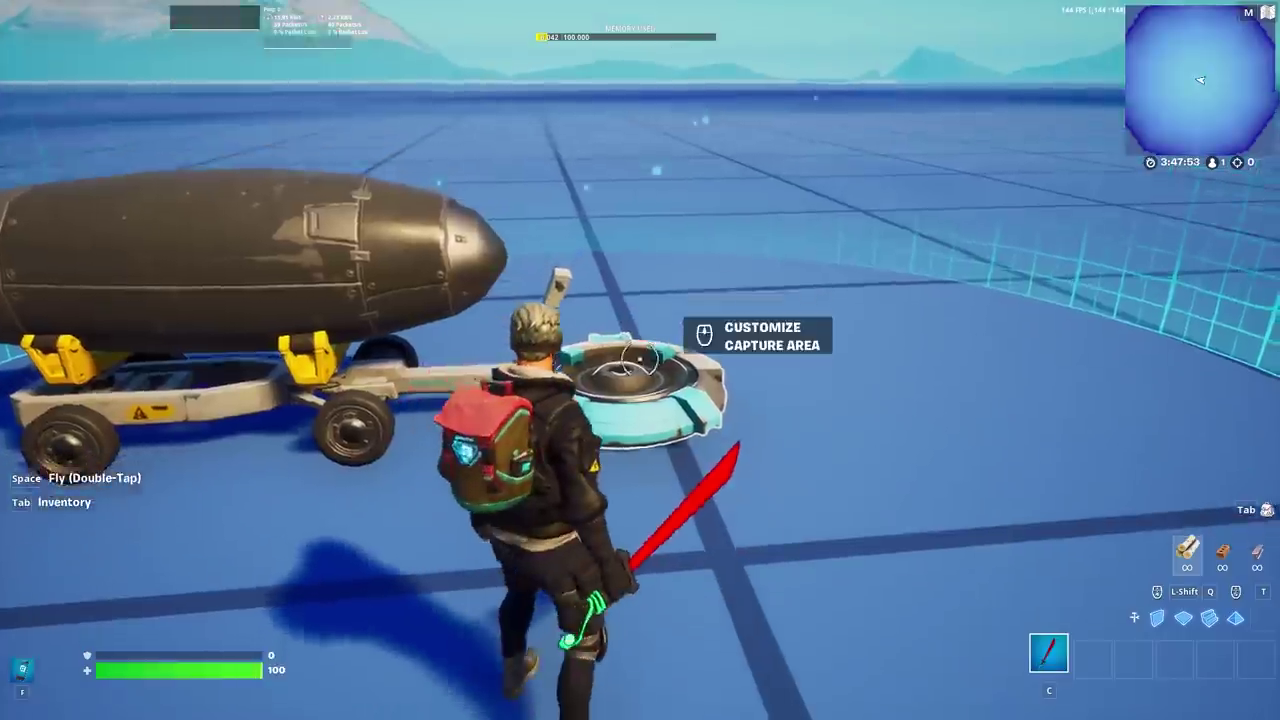
Review the Capture Area's modified options, from capture radius and visibility to the neutralize, contested and control-change channels
middle_click(640, 360)
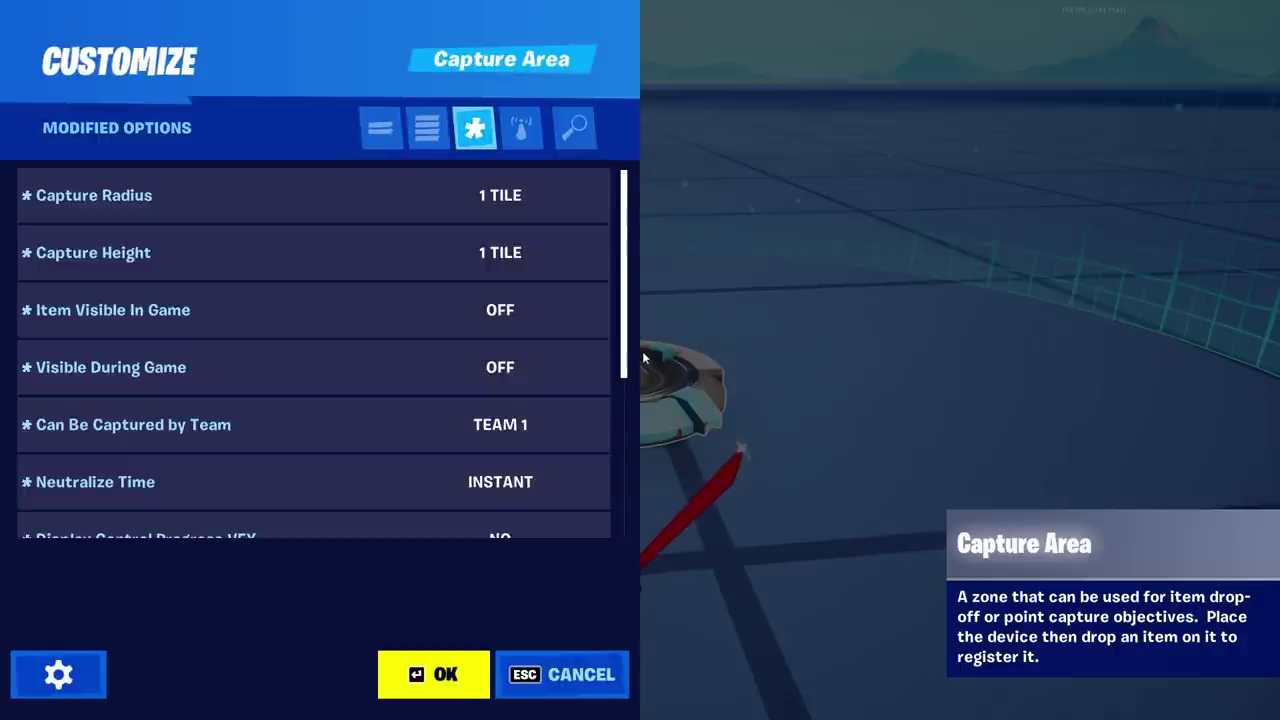
key(Escape)
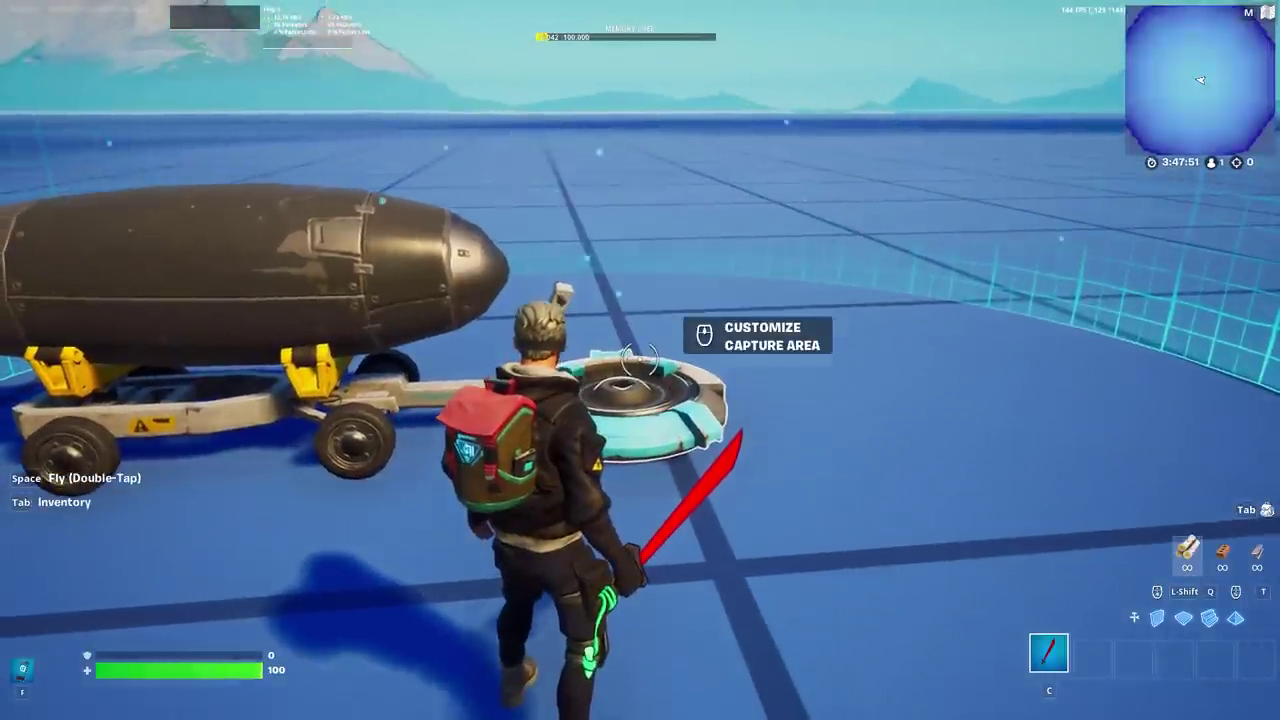
key(e)
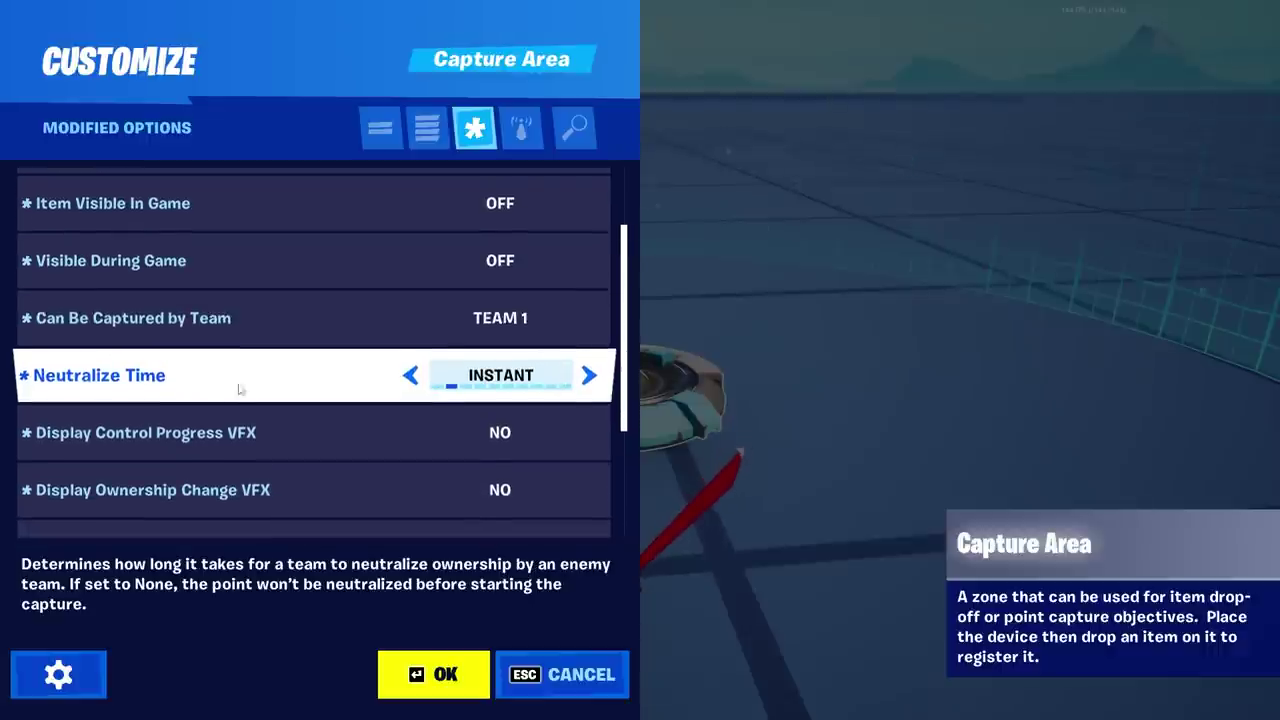
scroll(455, 388, down, 2)
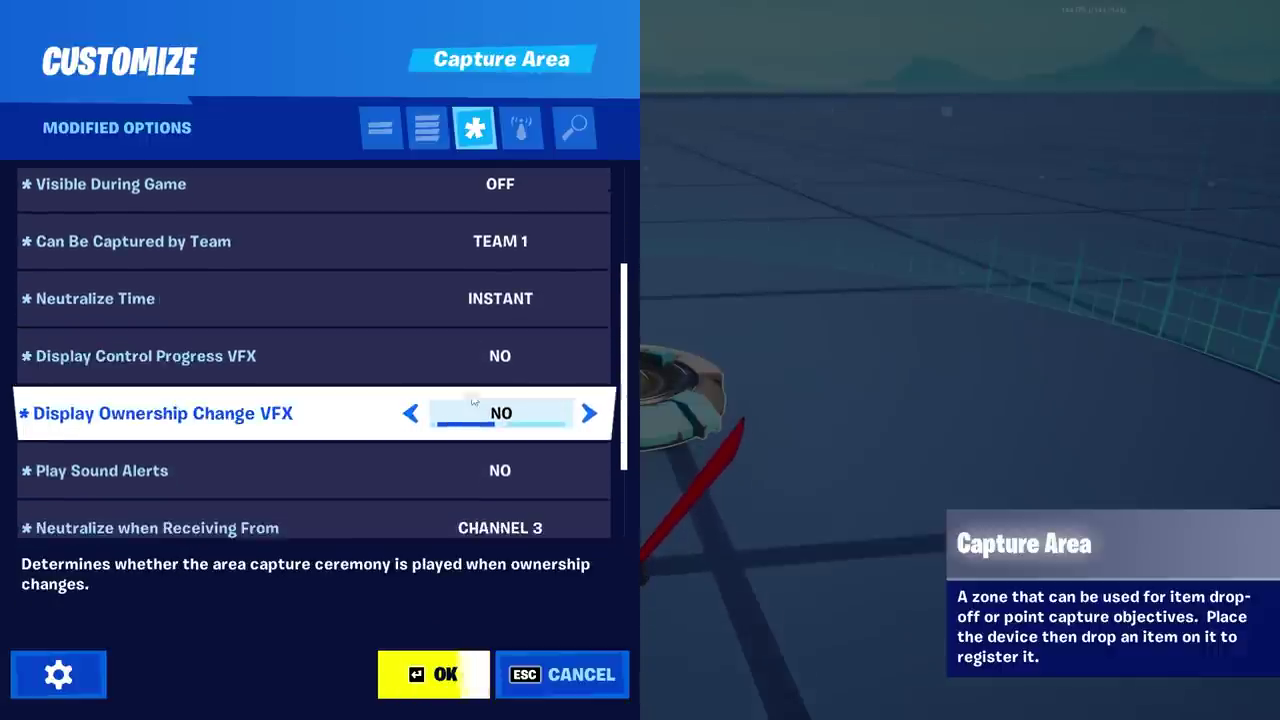
scroll(483, 400, down, 2)
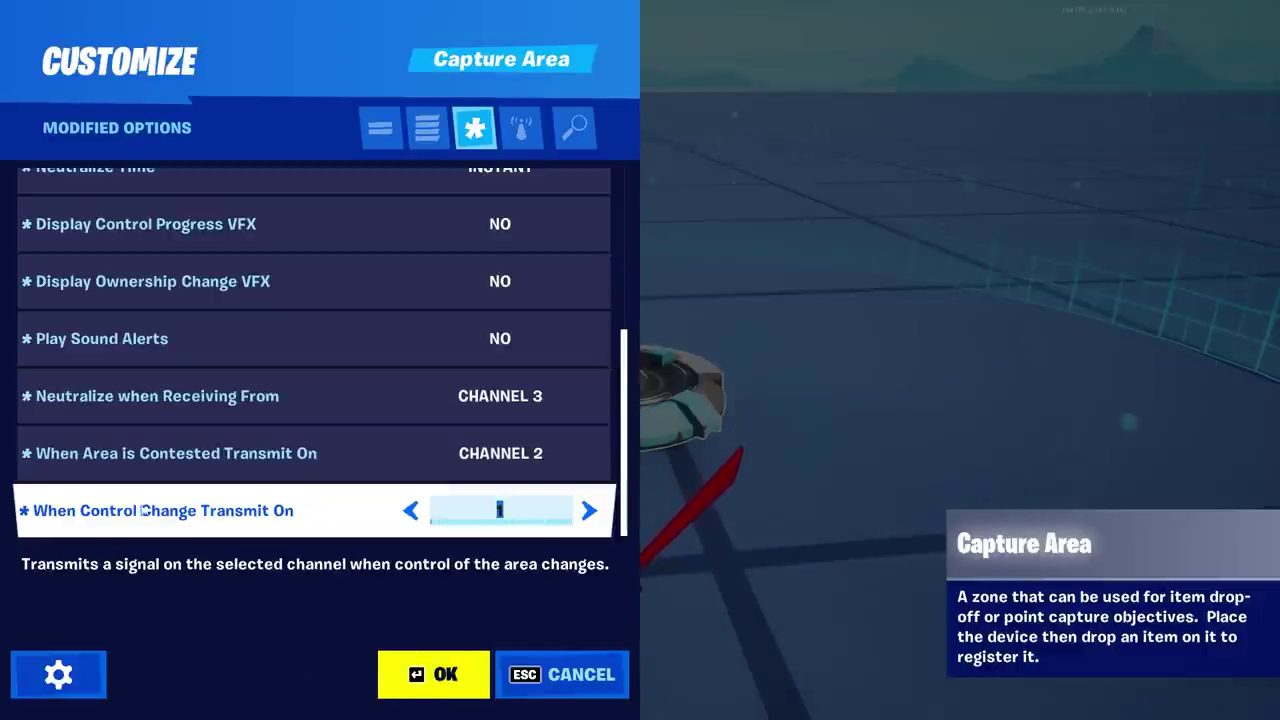
click(429, 676)
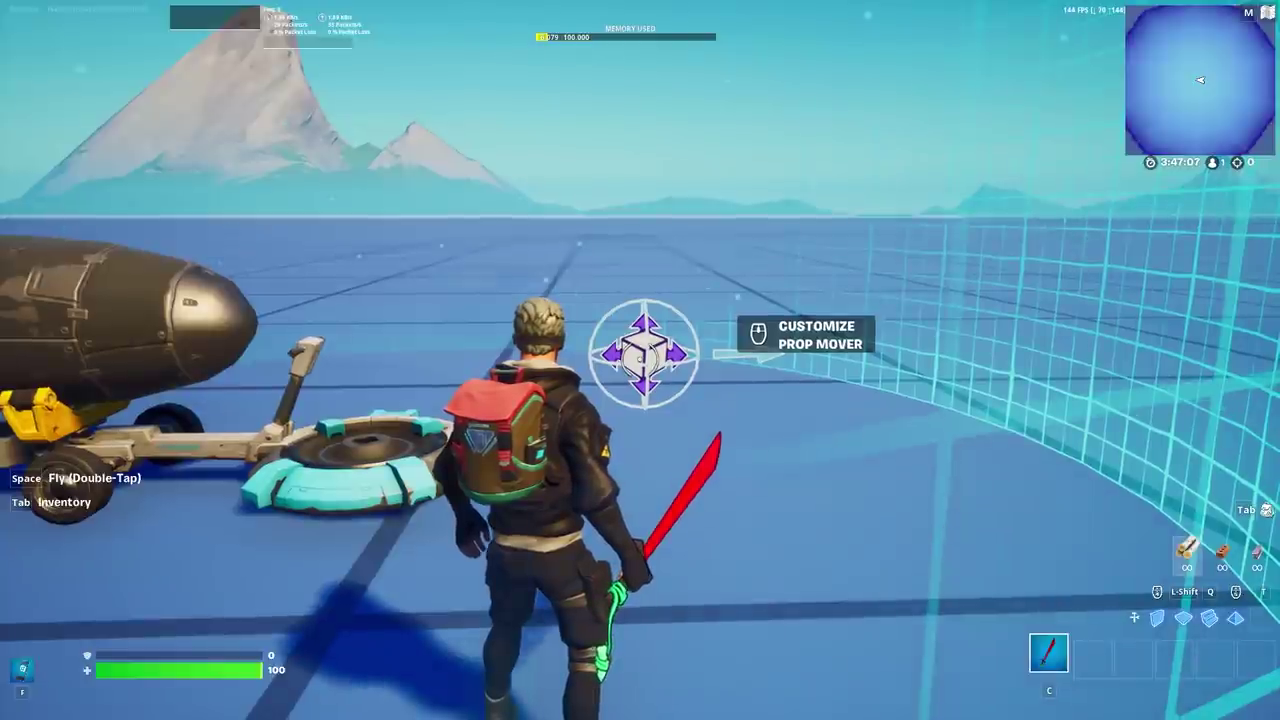
Cut the prop mover and paste it at the front edge of the capture area ahead of the bomb trolley
key(f)
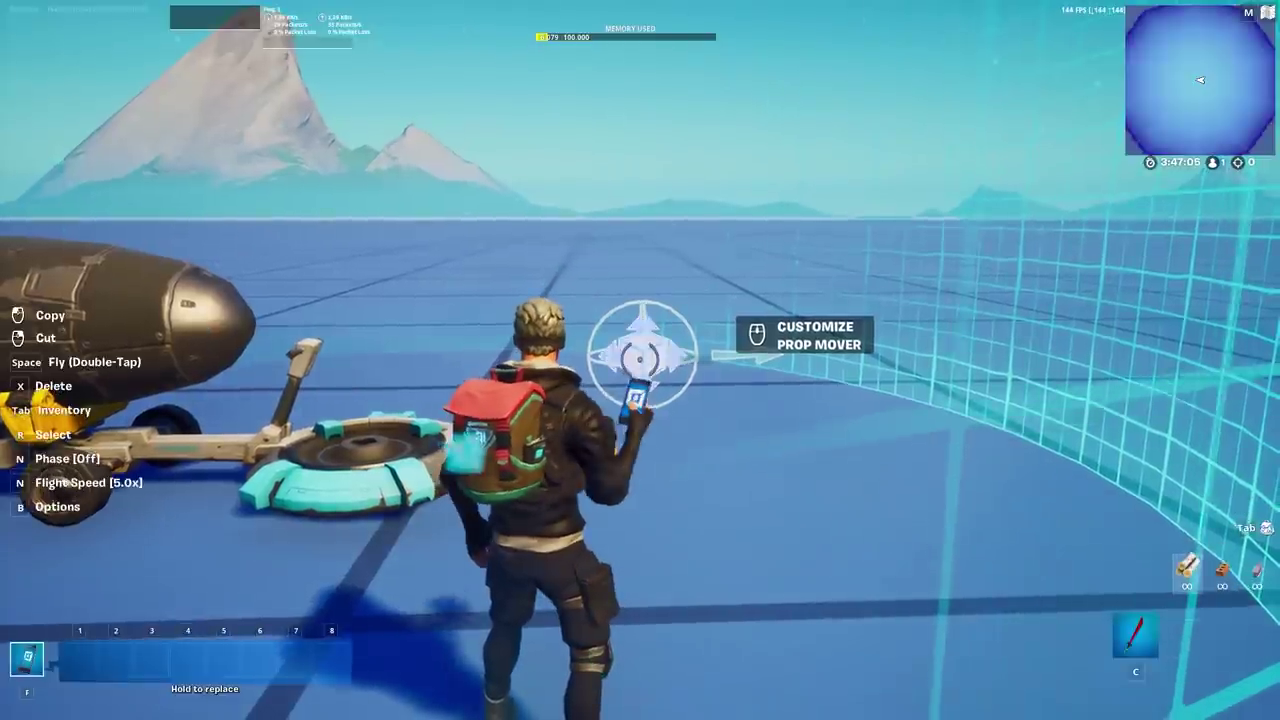
right_click(642, 353)
click(642, 353)
key(c)
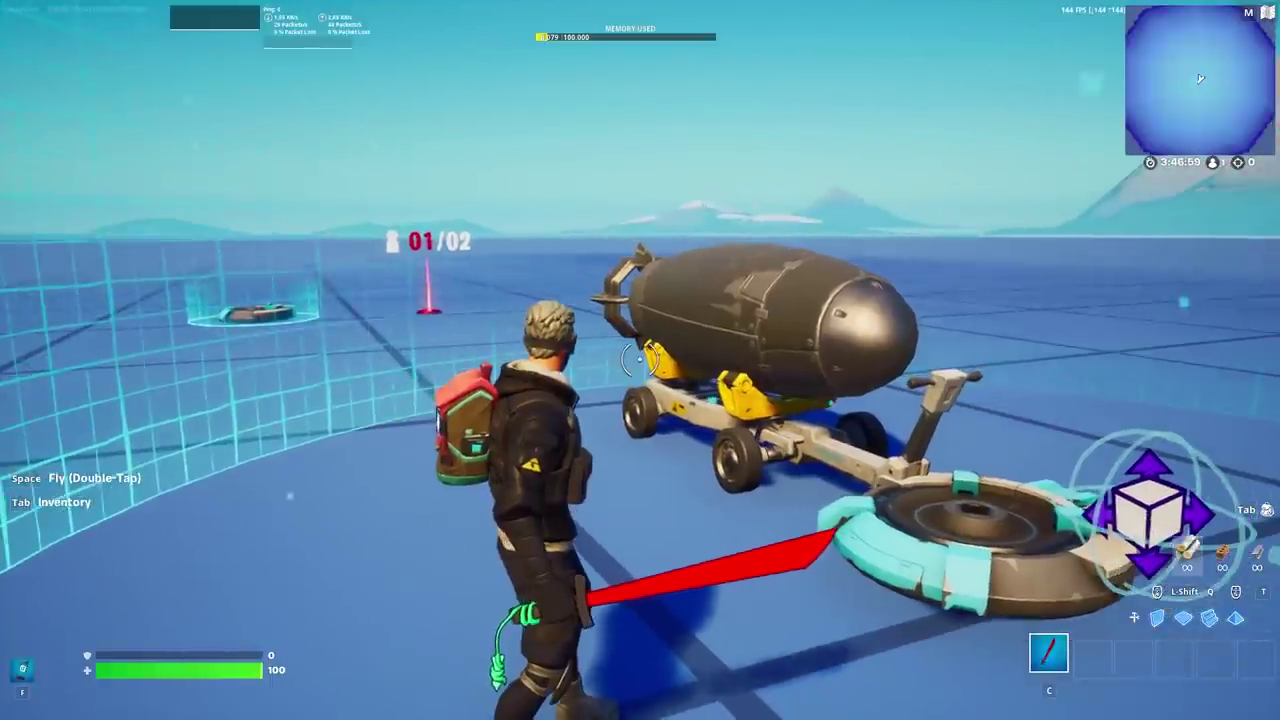
Review the Prop Mover's modified options, from distance, speed and collision behaviors to its Start When Receiving From channel, and accept them
key(e)
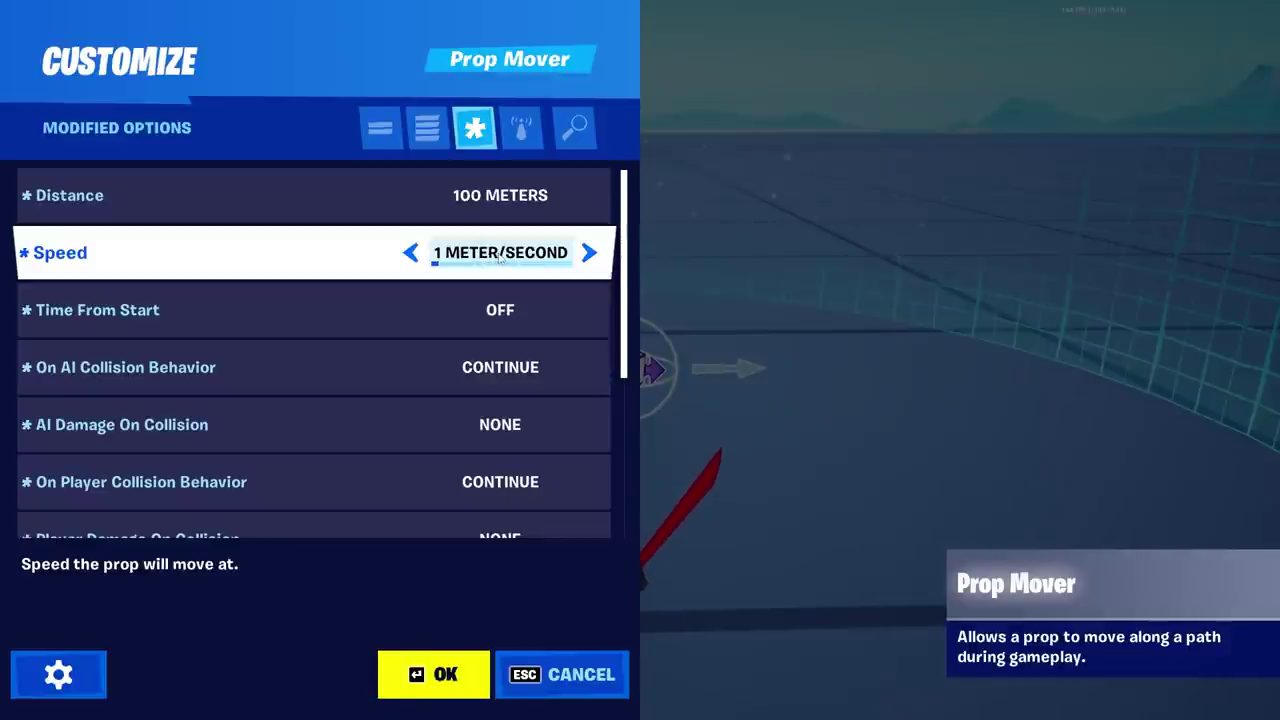
scroll(500, 259, down, 1)
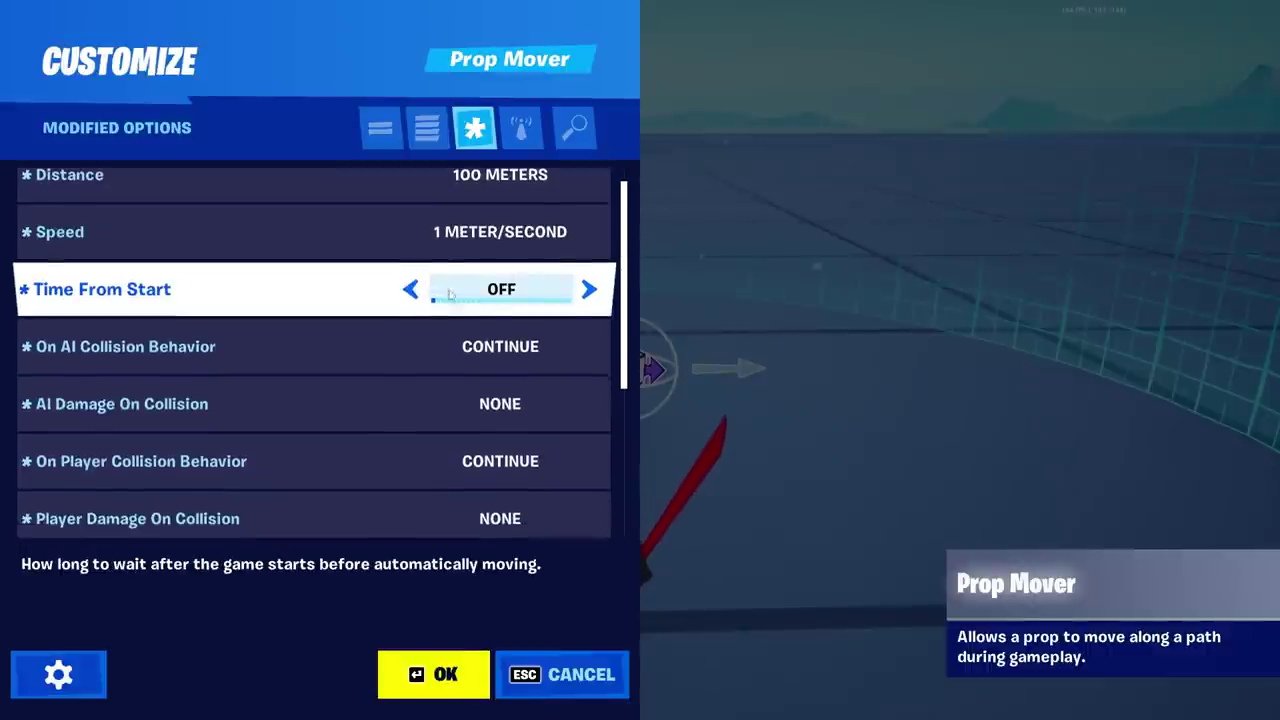
scroll(448, 298, down, 2)
scroll(358, 304, down, 9)
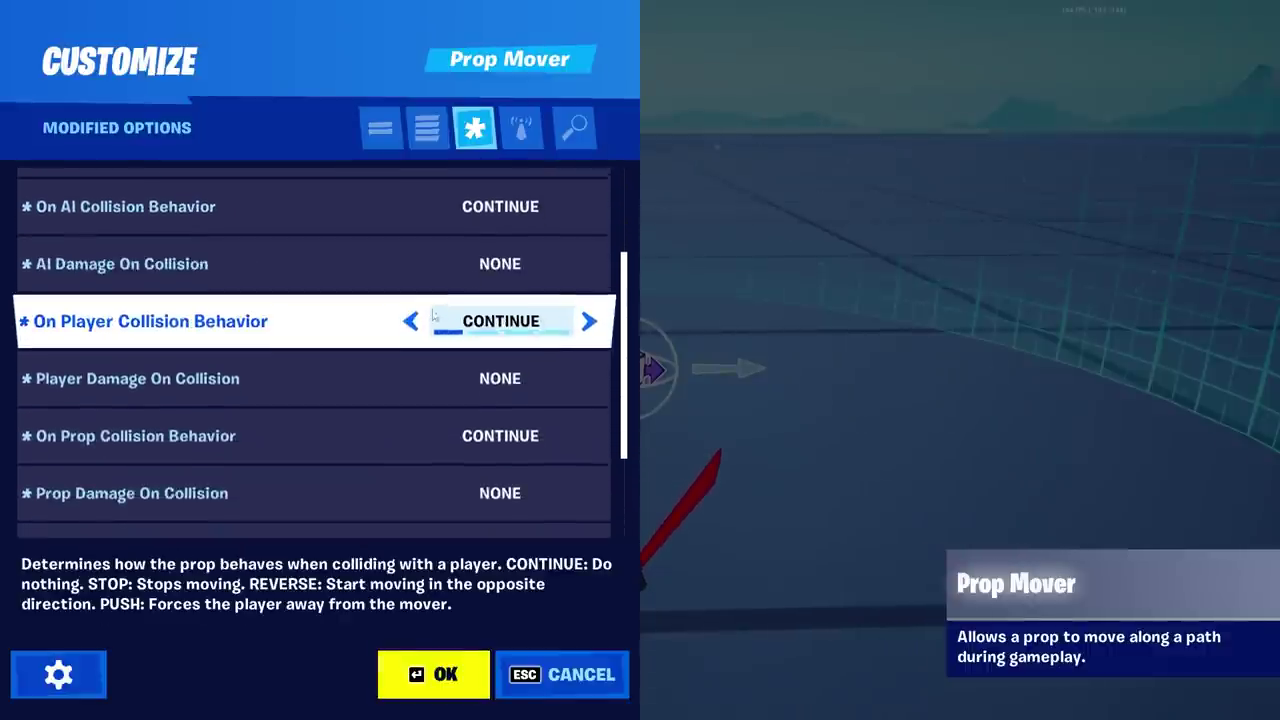
scroll(464, 318, down, 3)
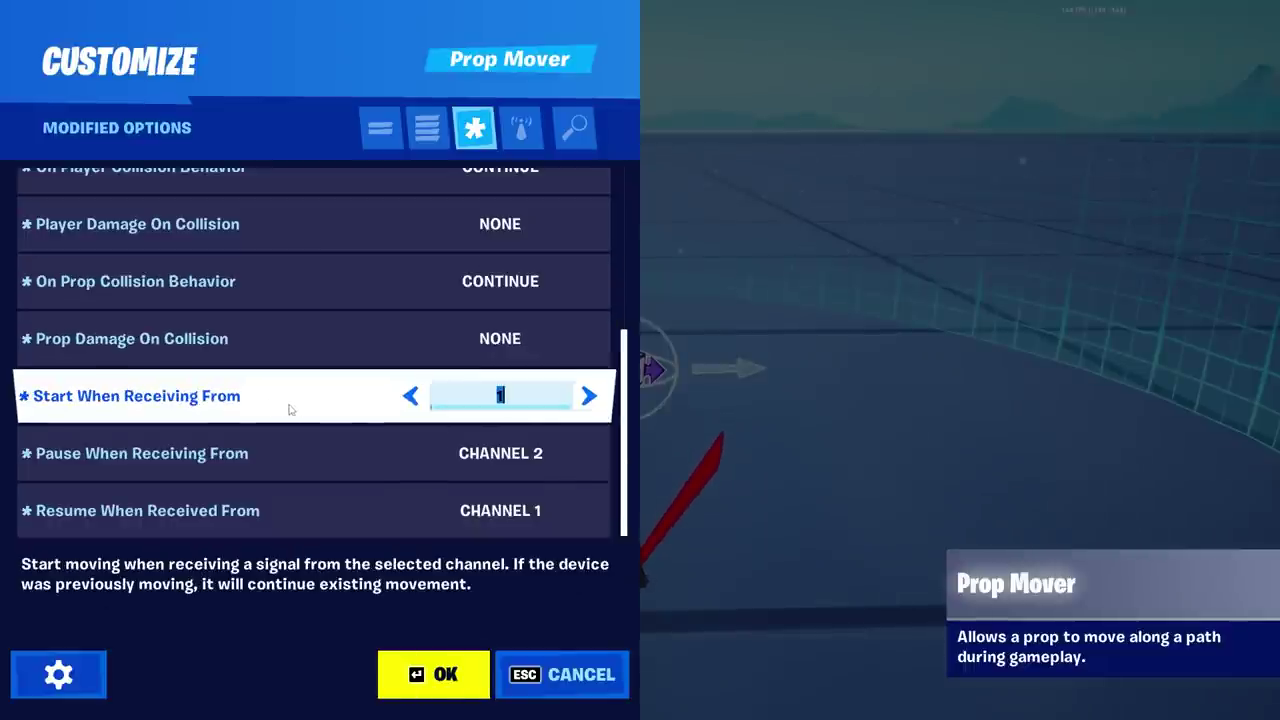
key(Return)
key(Return)
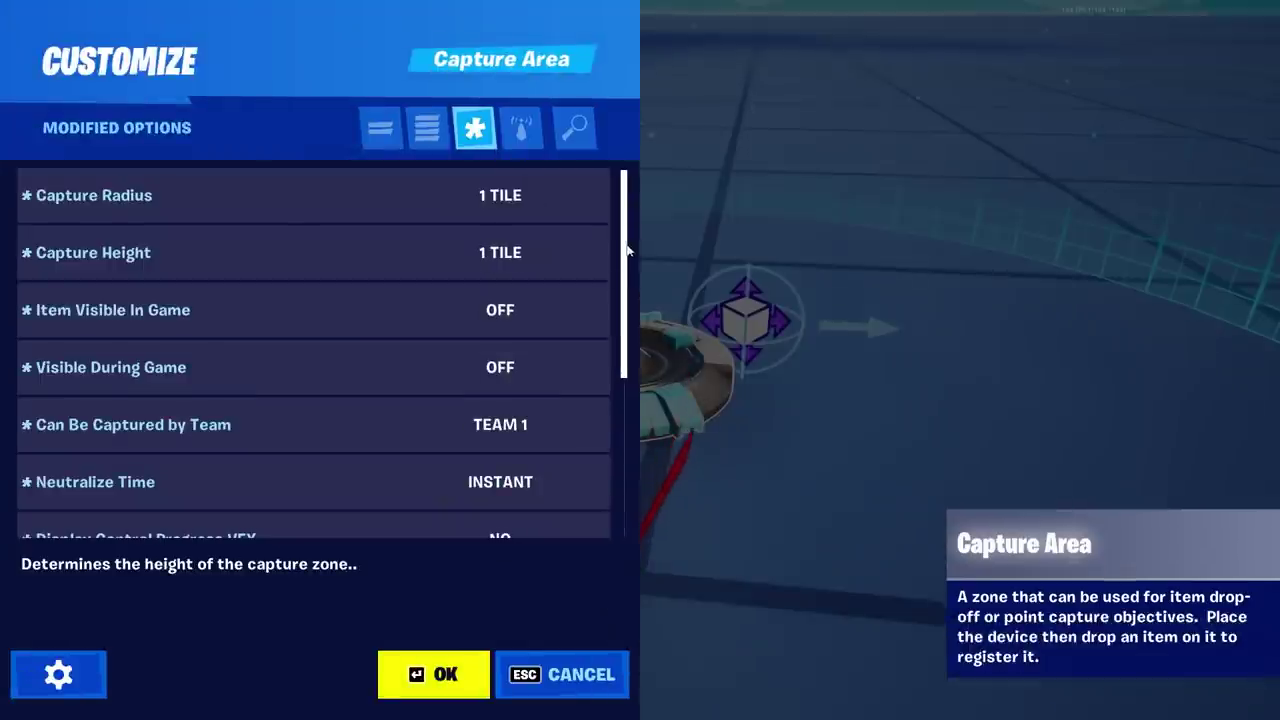
Check which channel the Capture Area uses for When Control Change Transmit On, and accept its options
scroll(628, 250, down, 5)
click(243, 505)
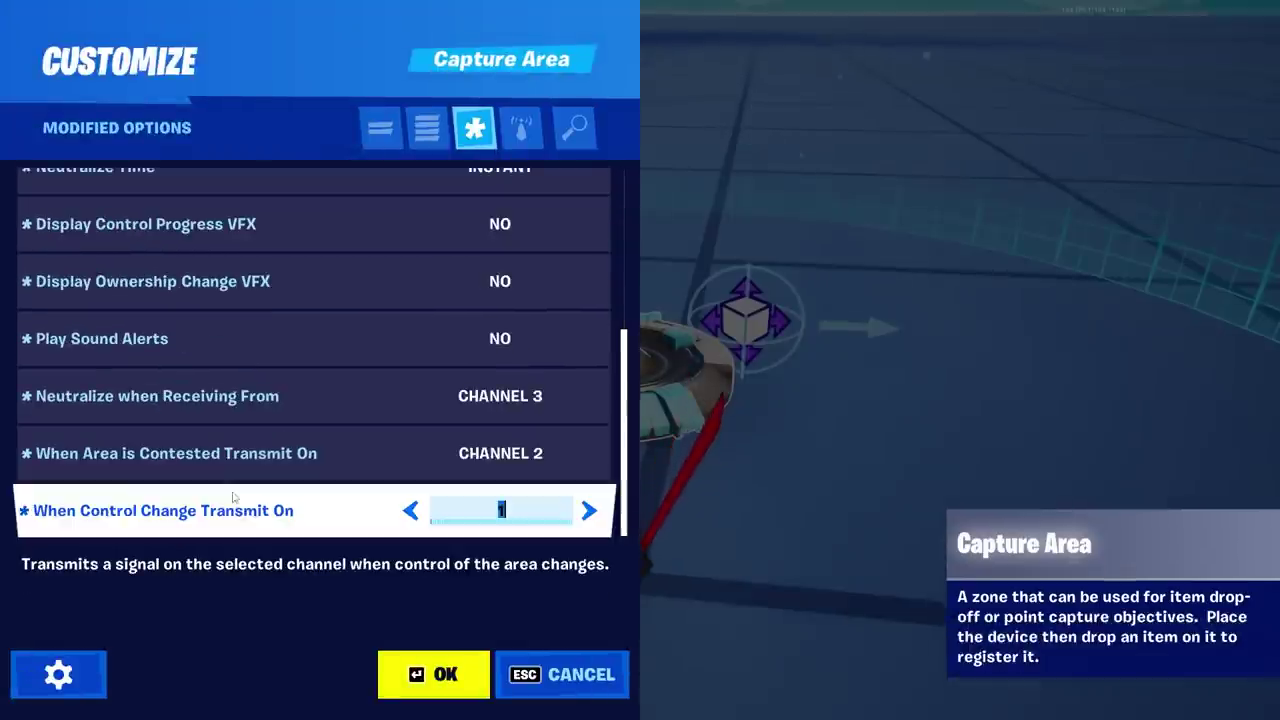
key(Return)
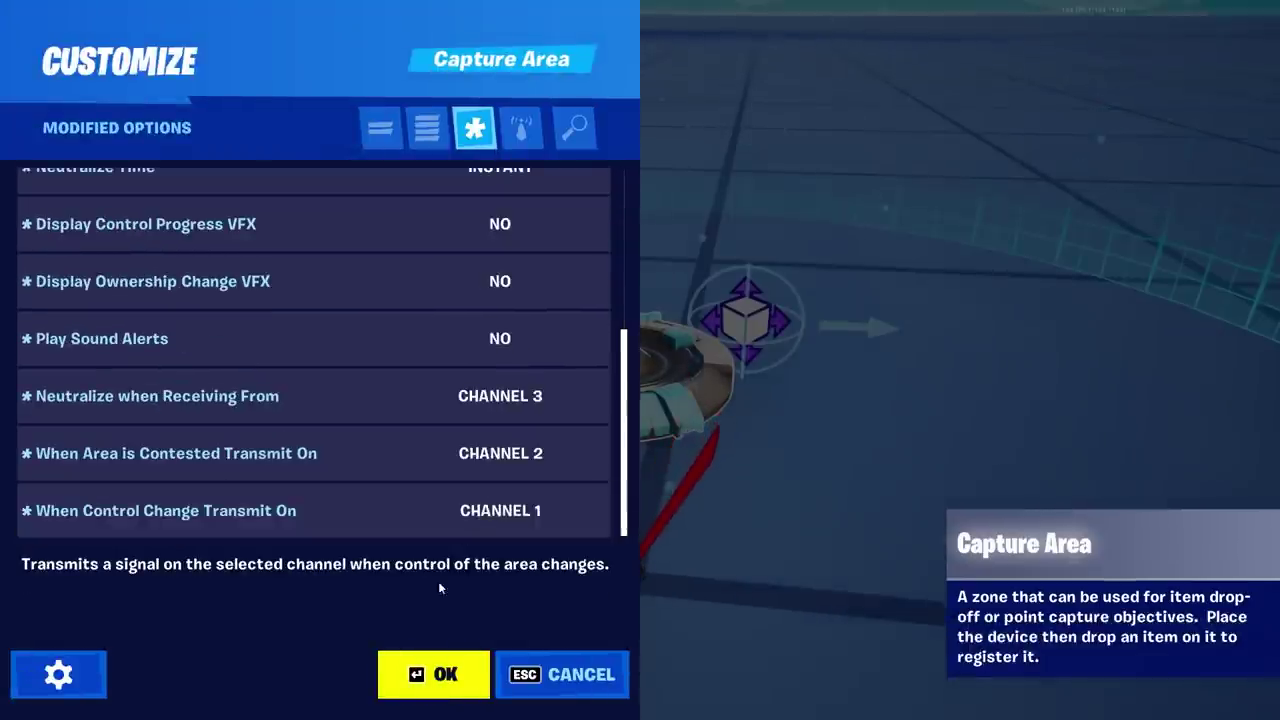
click(412, 689)
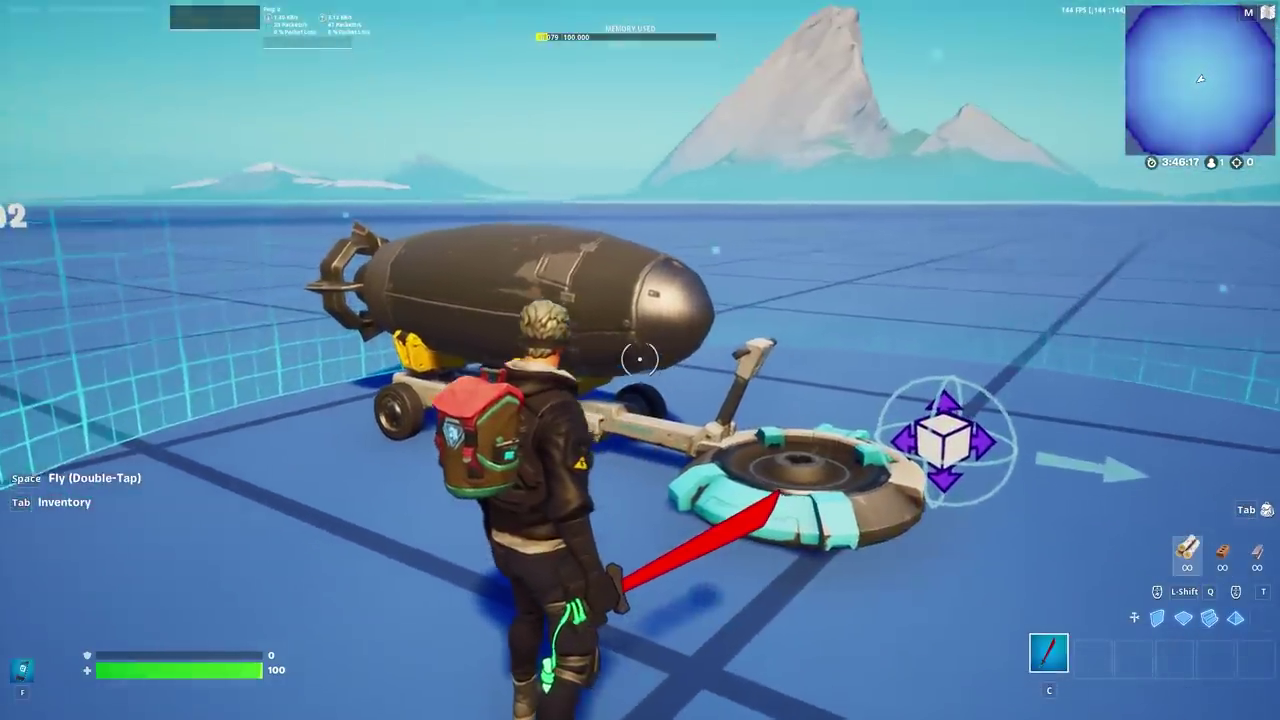
Check the Prop Mover's Pause When Receiving From channel and accept its options
middle_click(640, 360)
scroll(255, 463, down, 5)
click(255, 463)
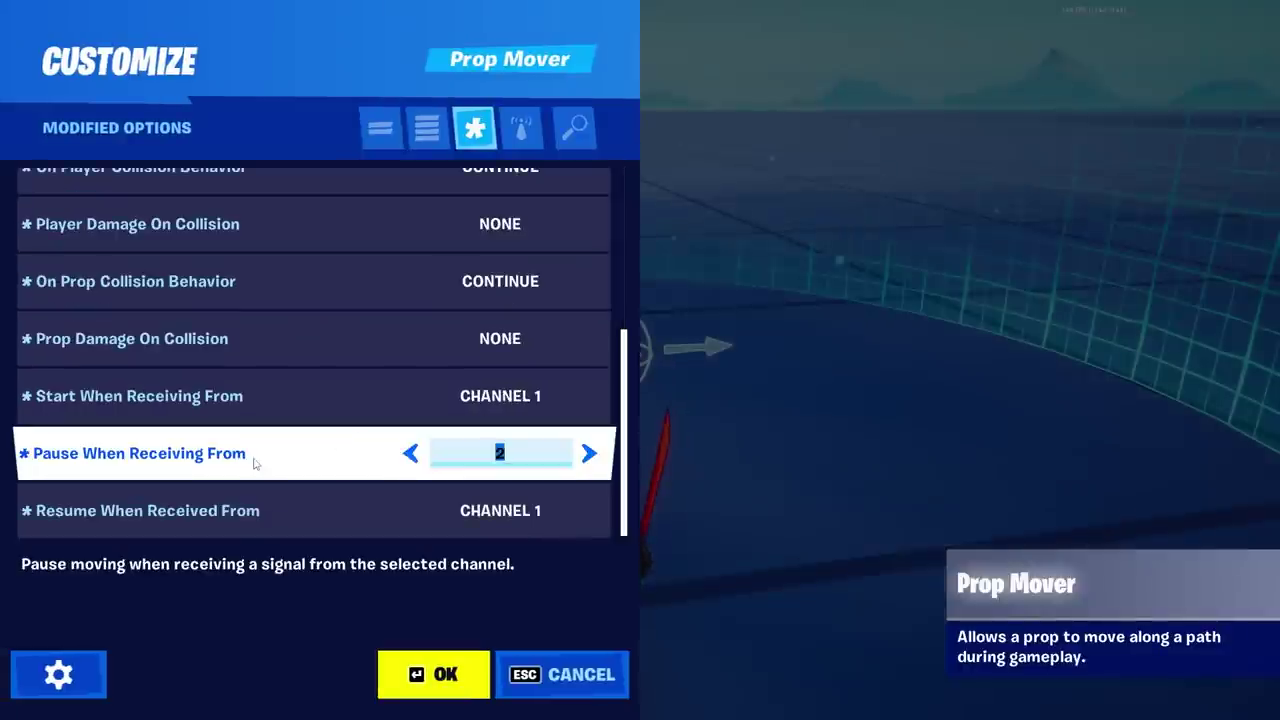
key(Return)
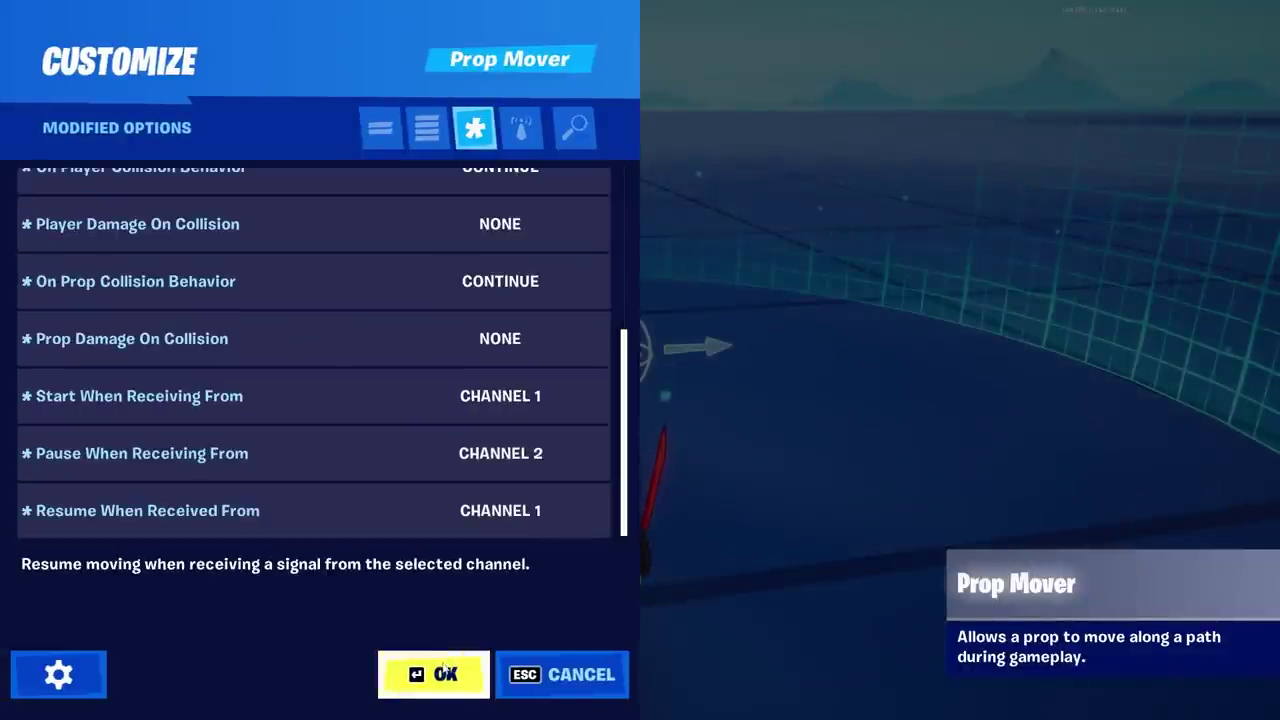
key(Return)
Check the Capture Area's When Area is Contested Transmit On channel and accept its options
click(640, 360)
scroll(533, 466, down, 5)
click(533, 466)
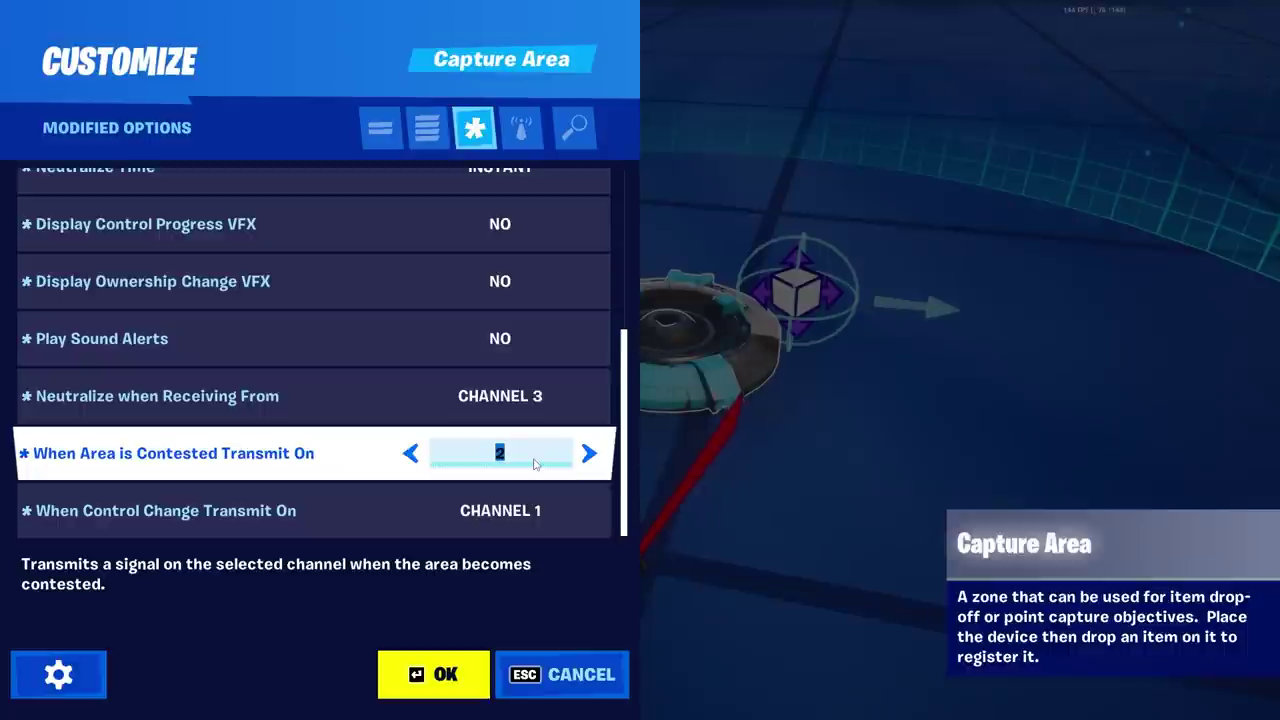
key(Return)
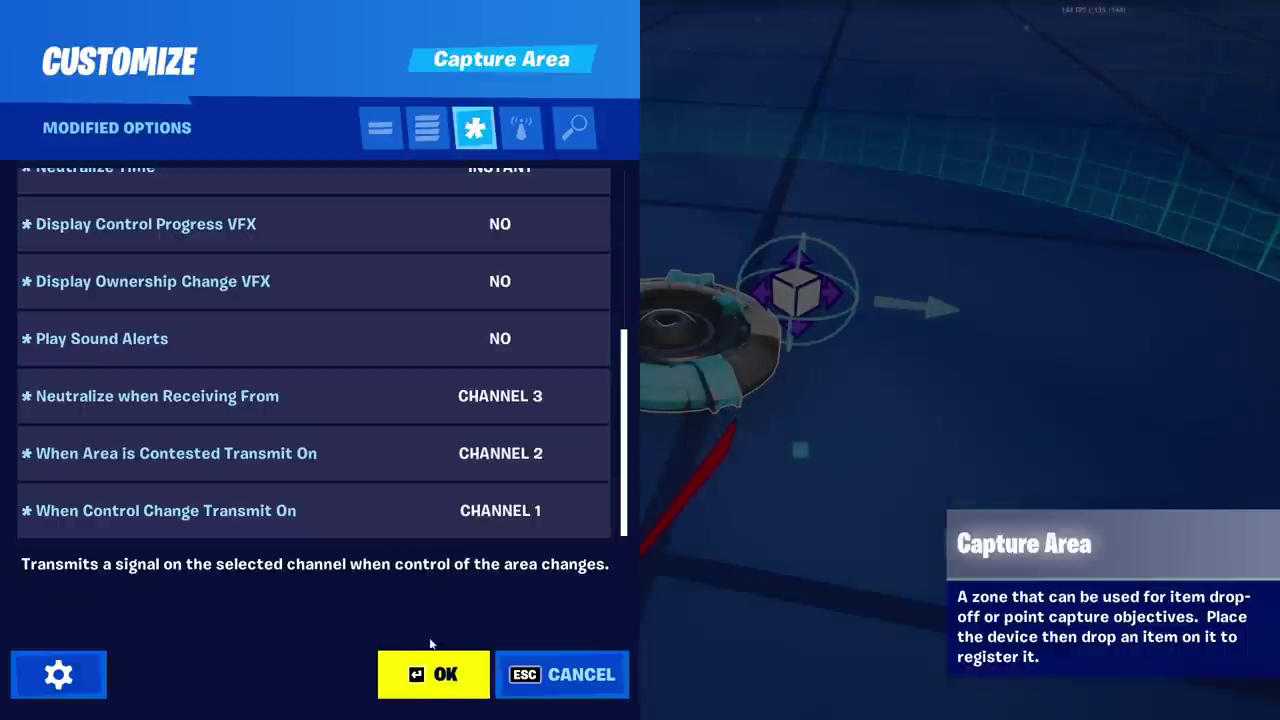
click(428, 670)
Check the Prop Mover's Resume When Received From channel, accept its options and return to the devices beside the bomb trolley
middle_click(640, 360)
scroll(626, 288, down, 5)
click(493, 521)
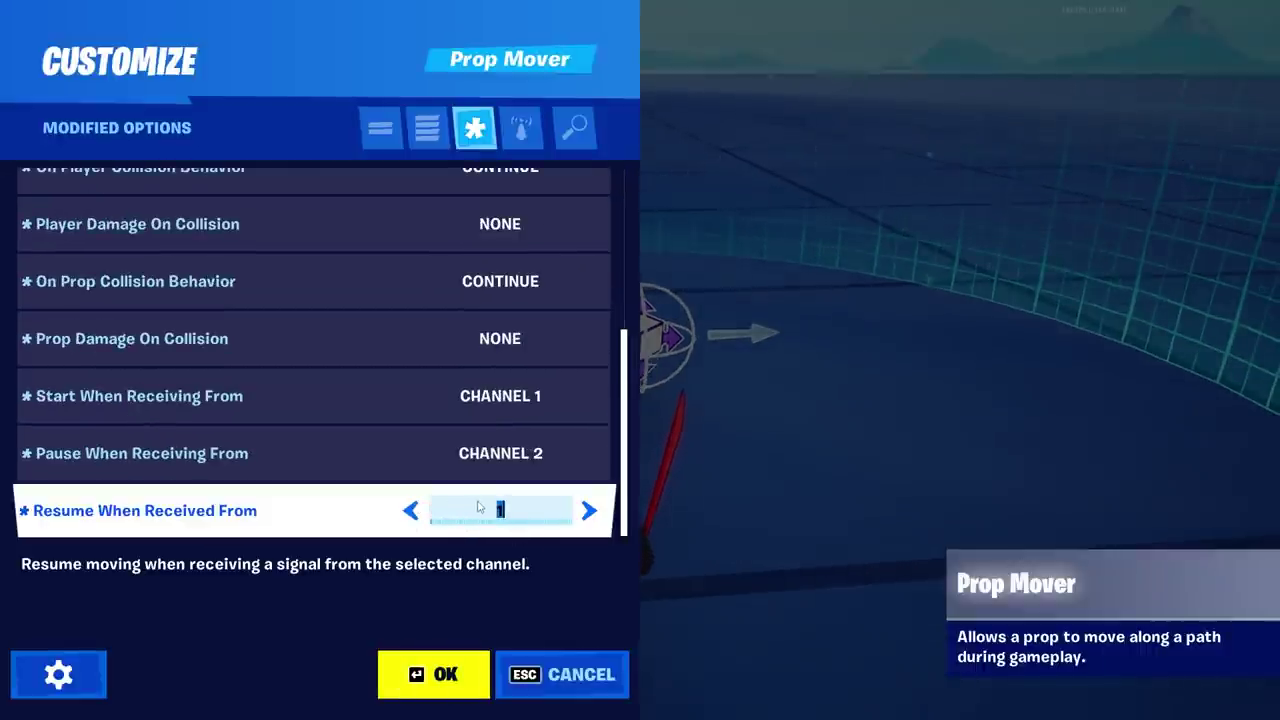
key(Return)
click(434, 674)
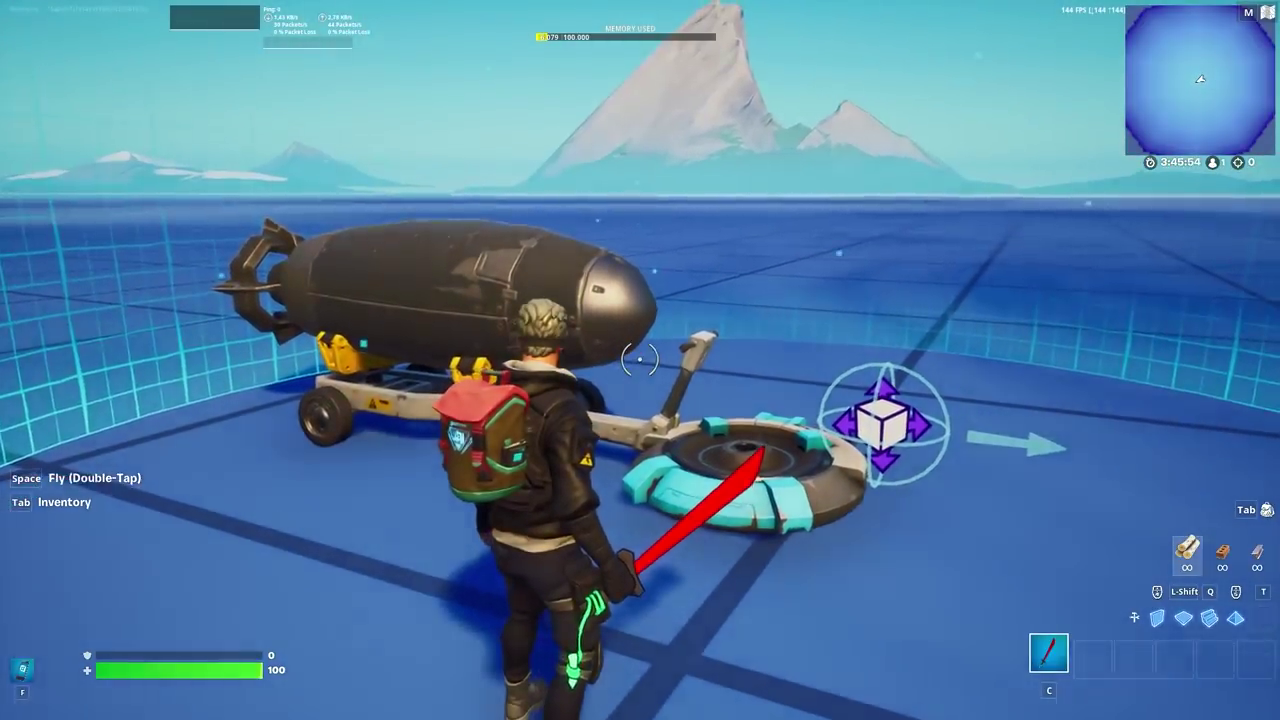
key(w)
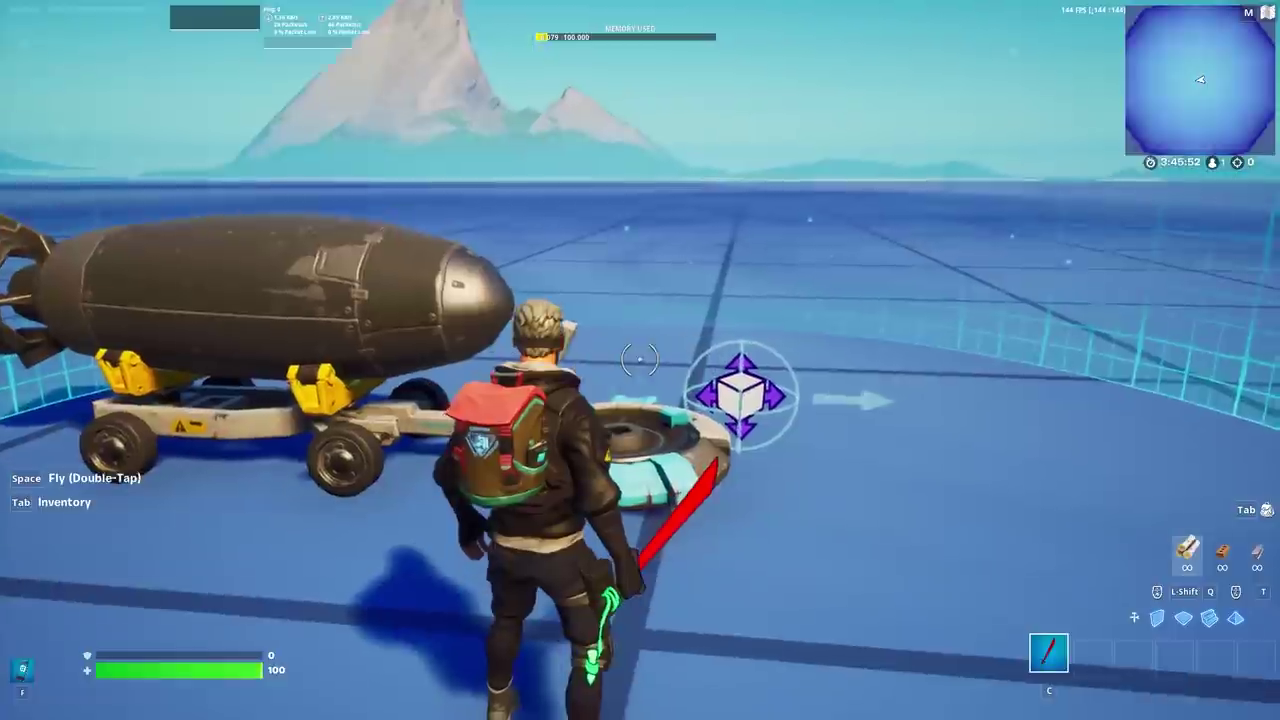